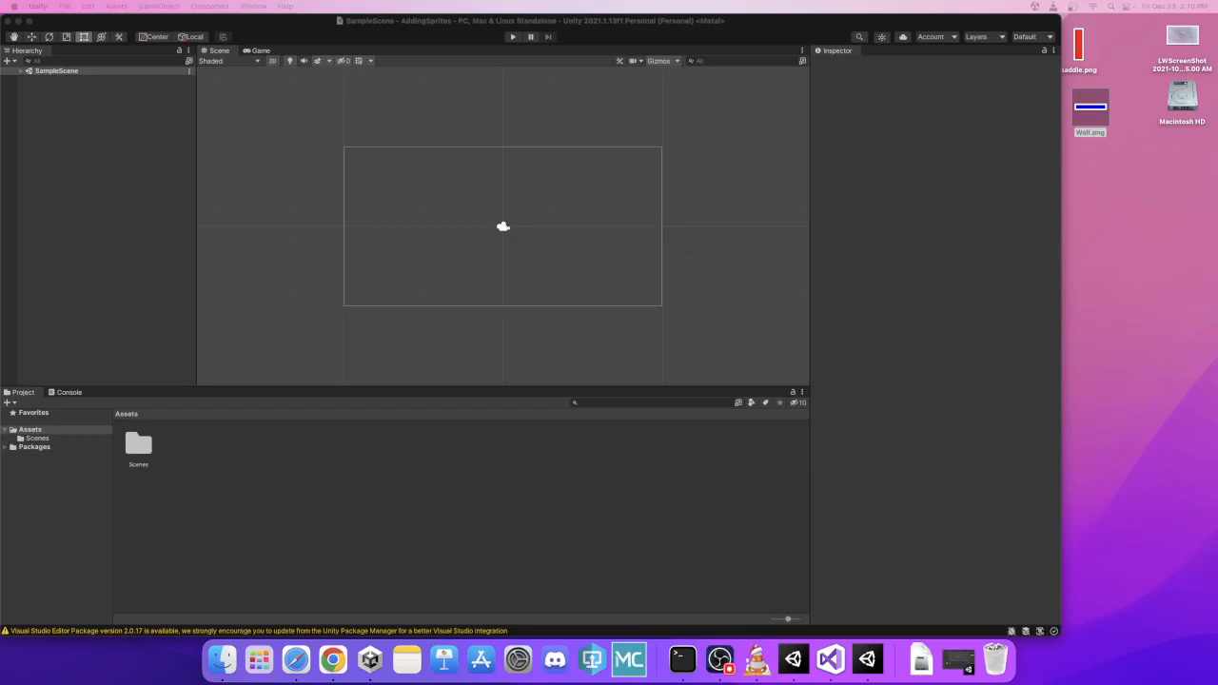
Move paddle.png and Wall.png to a clear area of the desktop beside the Unity window, one below the other.
left_click(1082, 54)
left_click_drag(1083, 54, 1124, 181)
left_click_drag(1092, 112, 1124, 245)
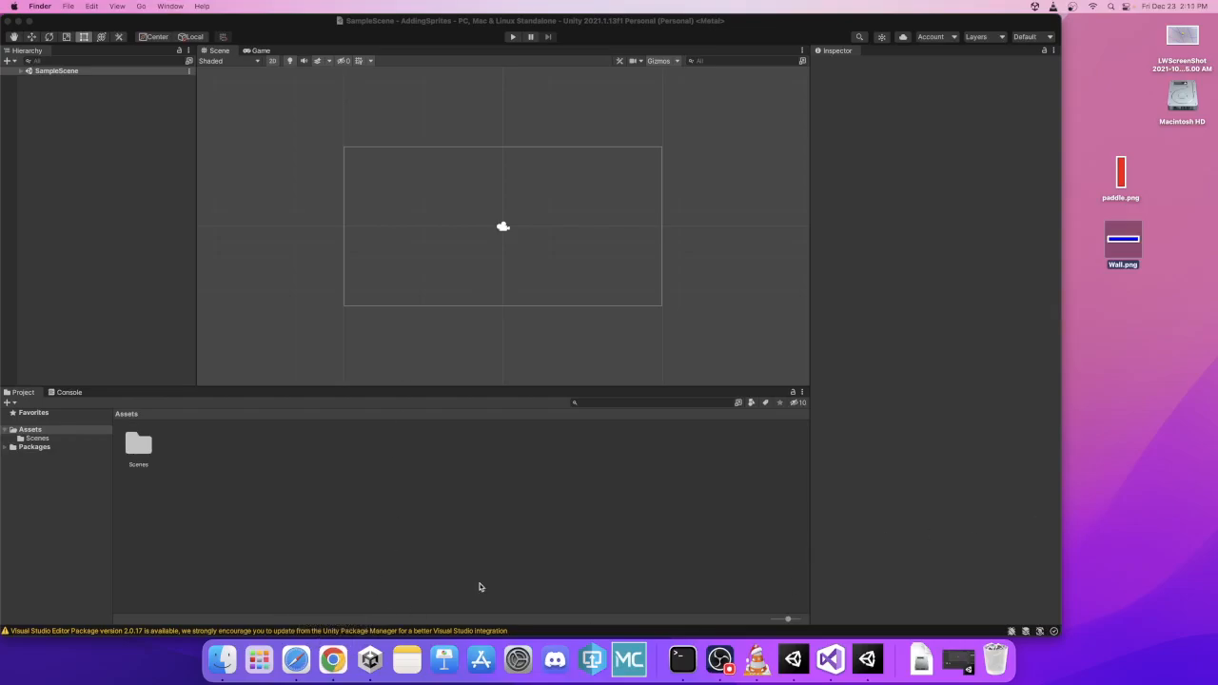
Switch to Piskel in Chrome to examine the wall drawing and its PNG export settings, and return to Unity.
left_click(333, 660)
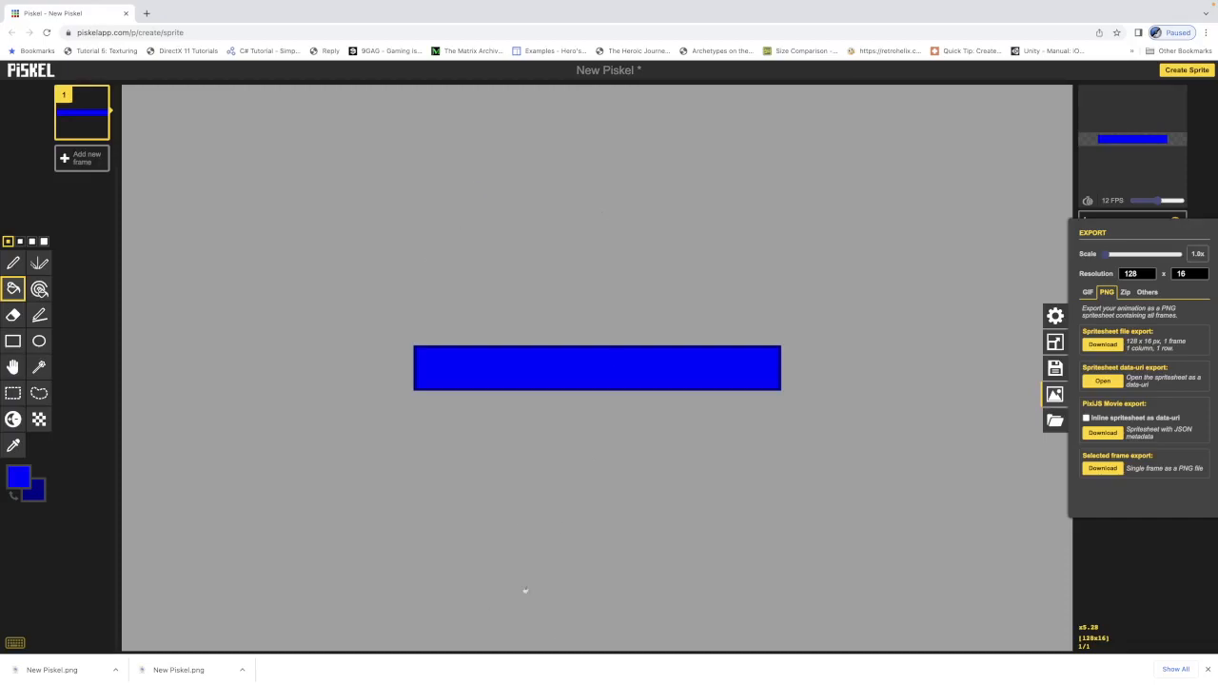
scroll(538, 439, "up", 2)
scroll(549, 444, "down", 1)
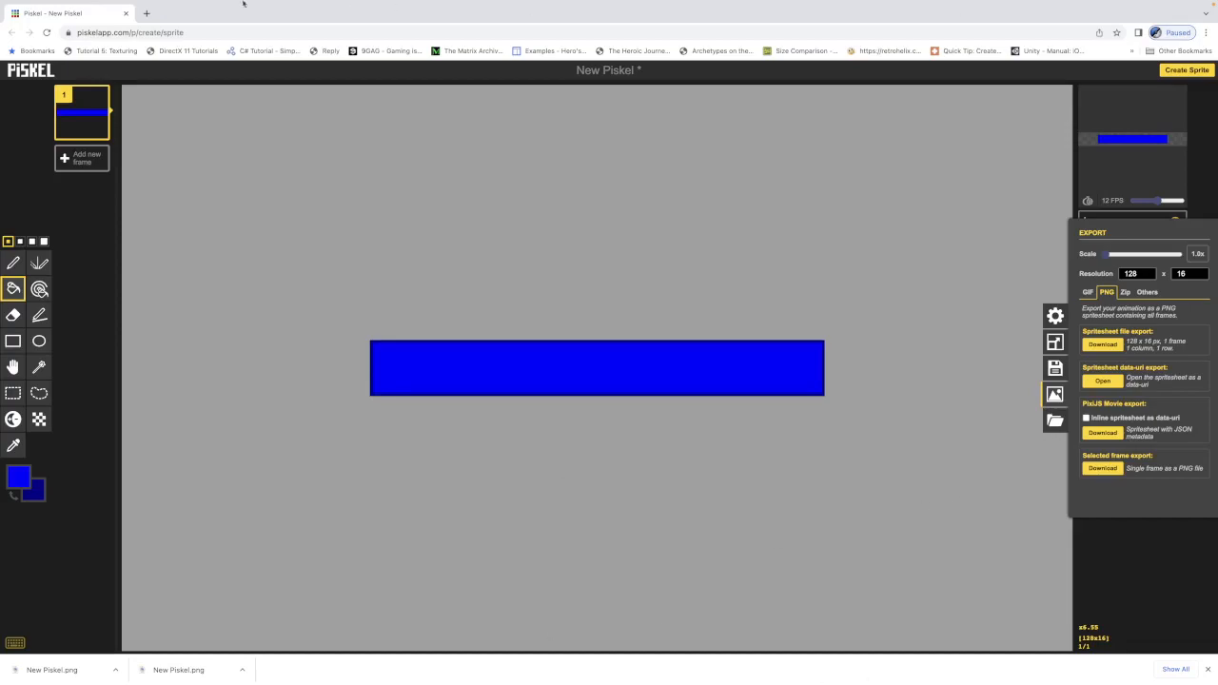
mouse_move(17, 2)
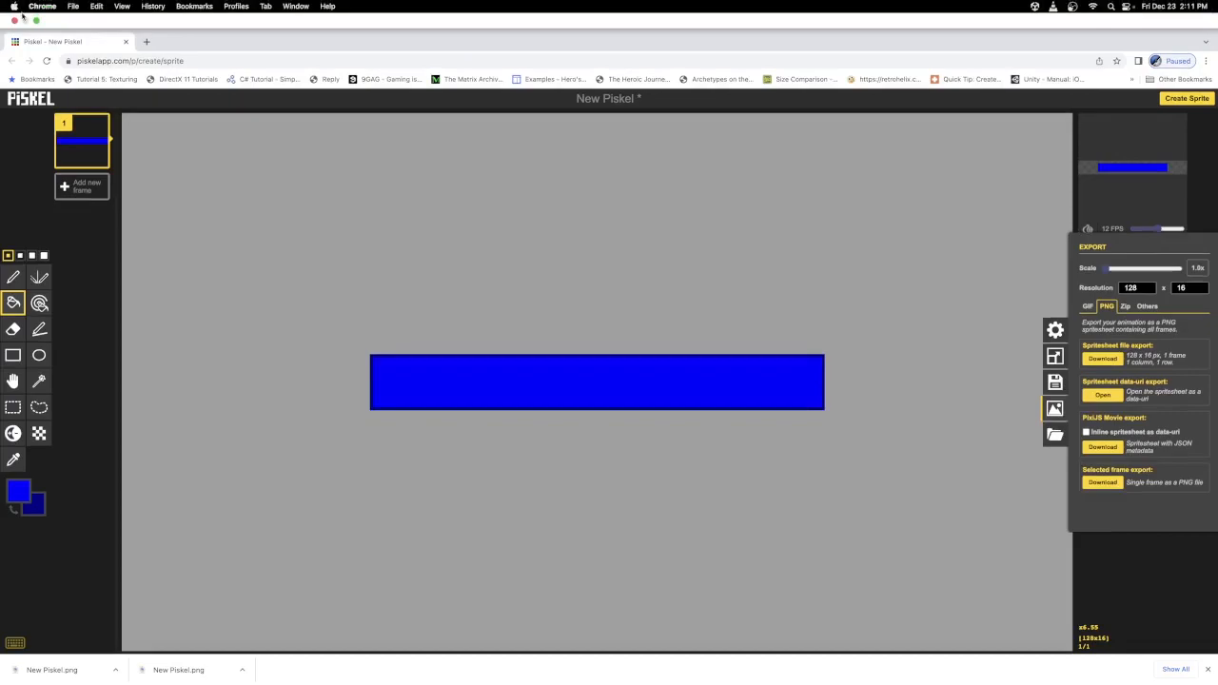
left_click(37, 21)
key("super+Tab")
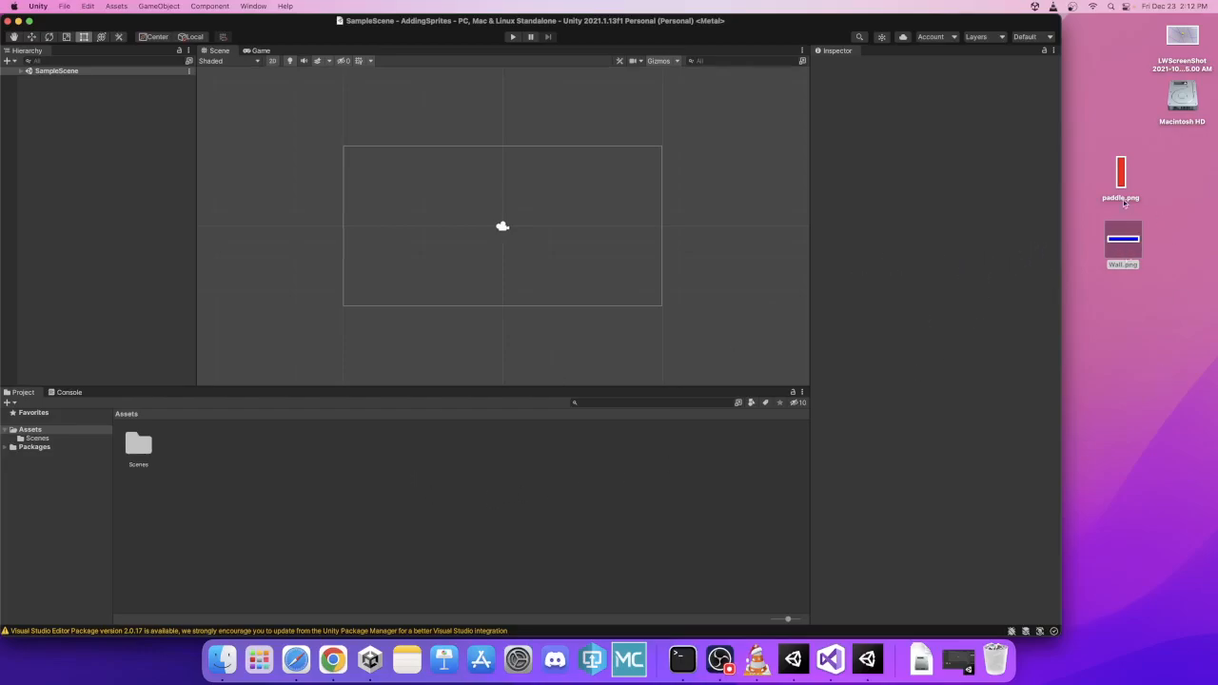
Try to import paddle.png and Wall.png together from the desktop into the project's Assets folder.
left_click(1104, 155)
left_click_drag(1104, 155, 1163, 290)
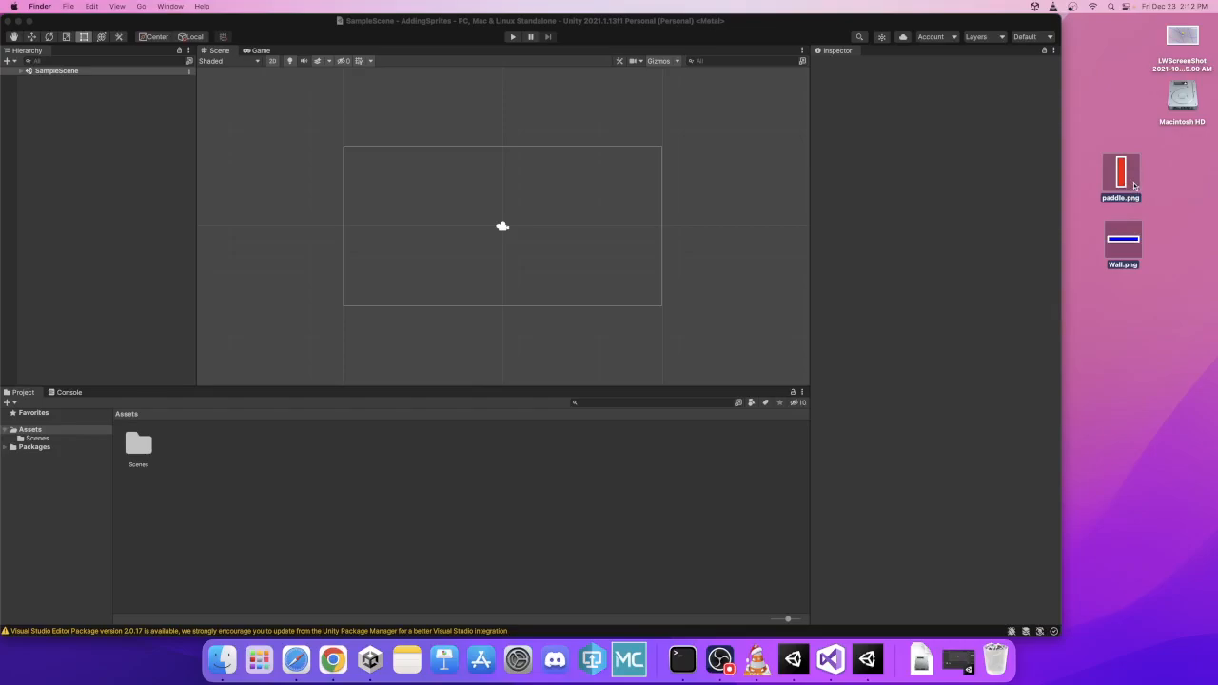
left_click_drag(1134, 186, 223, 482)
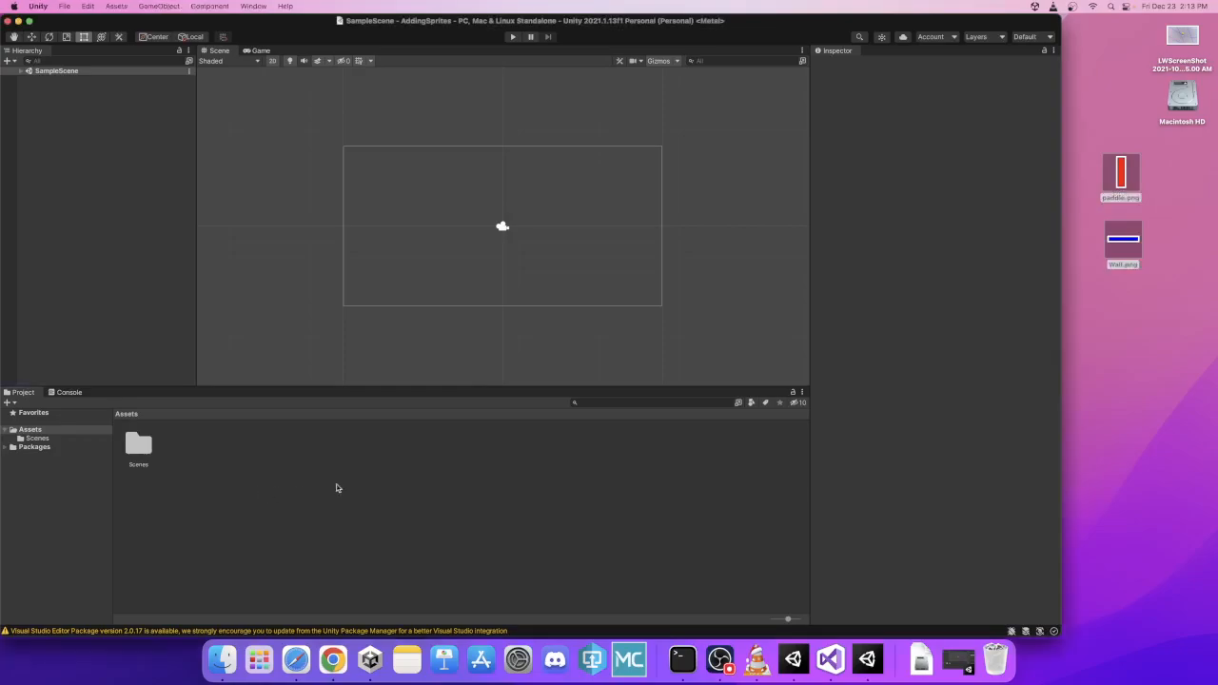
left_click_drag(1101, 136, 1145, 235)
left_click_drag(1121, 195, 333, 479)
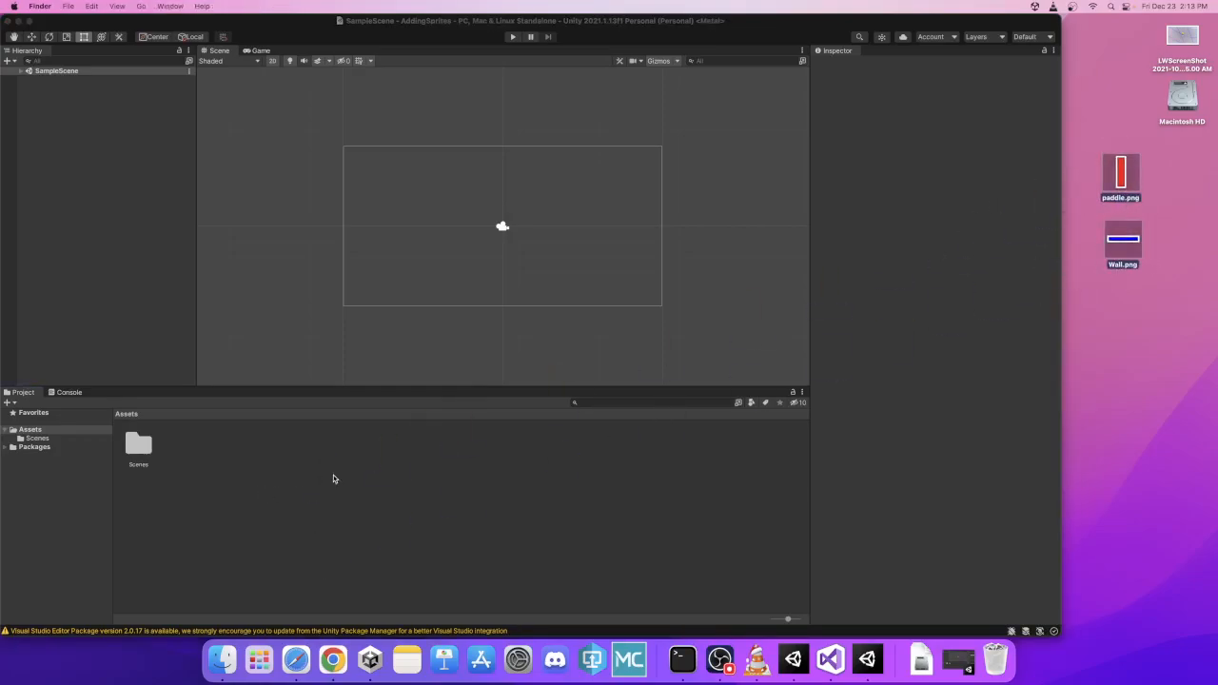
Import paddle.png and Wall.png individually from the desktop into the Assets folder.
left_click_drag(1129, 163, 600, 444)
left_click_drag(955, 286, 525, 484)
left_click(1181, 242)
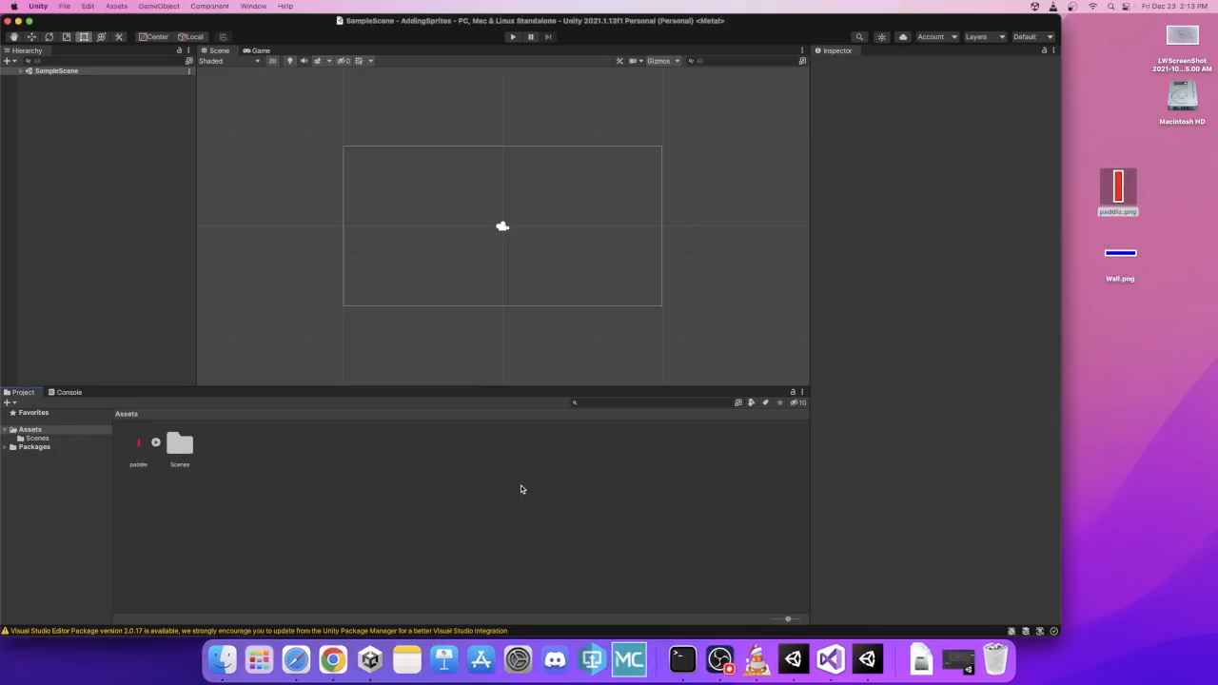
left_click(1142, 252)
left_click_drag(1130, 255, 268, 488)
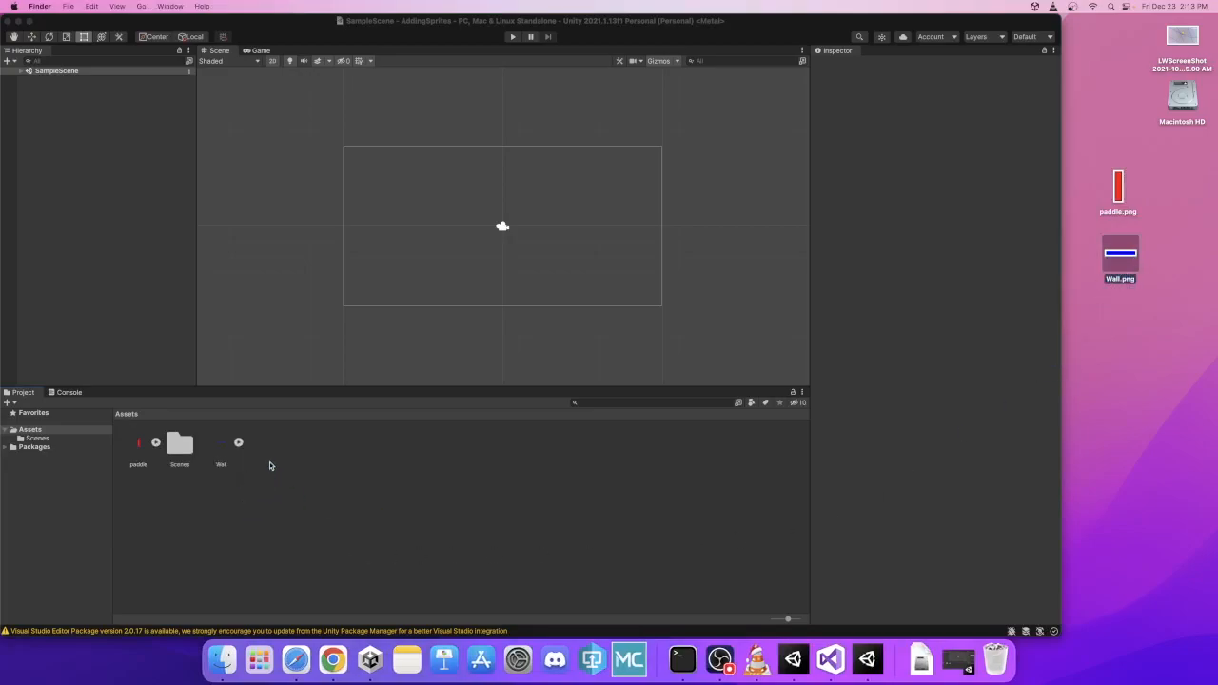
For the paddle and Wall textures together, set Mesh Type to Full Rect and Extrude Edges to 0.
left_click(214, 451)
left_click(218, 445)
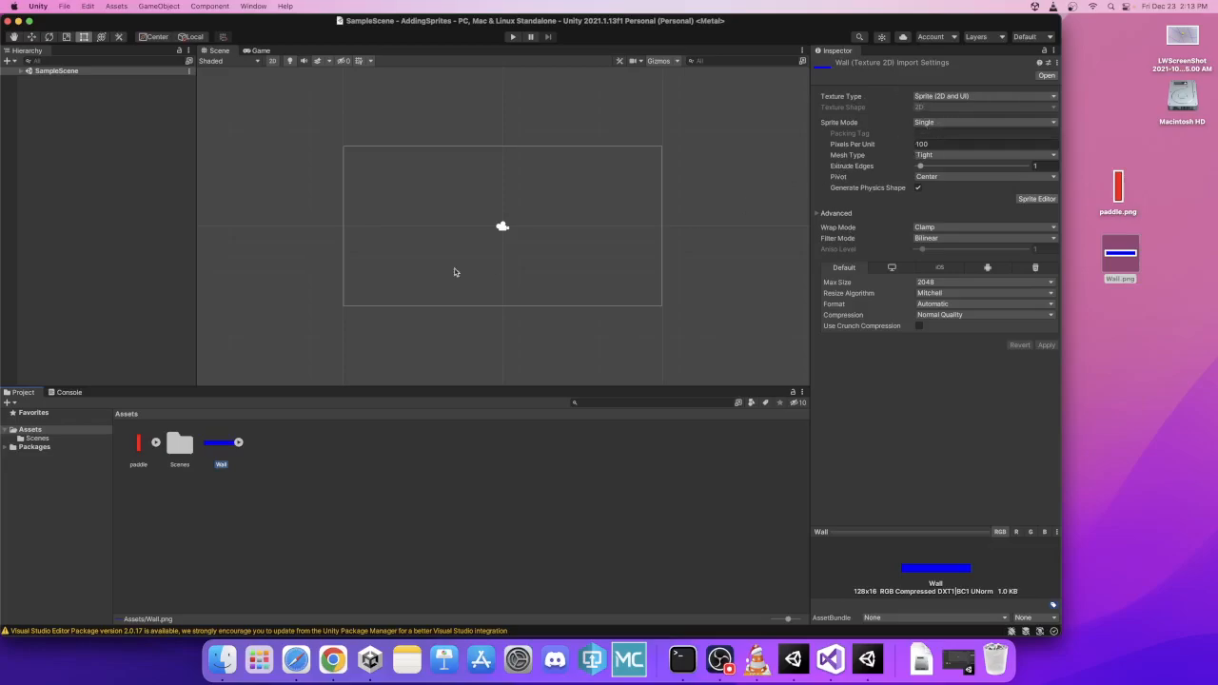
left_click(139, 445, "super")
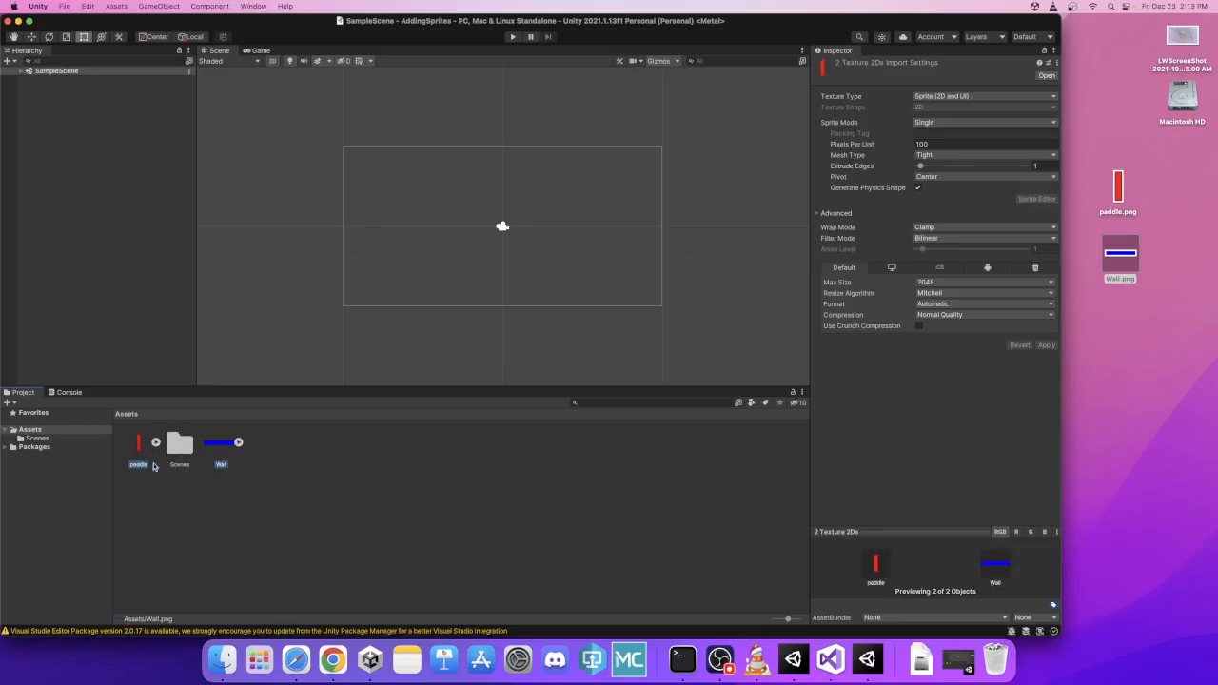
left_click(218, 449)
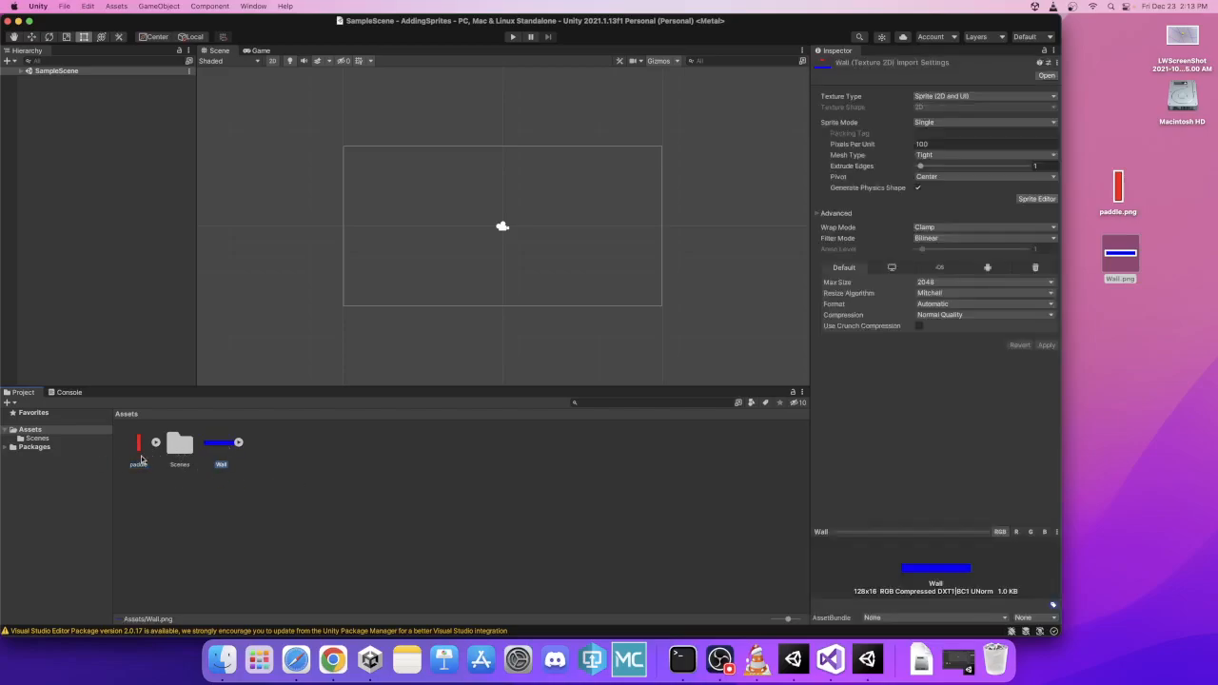
left_click(139, 447, "super")
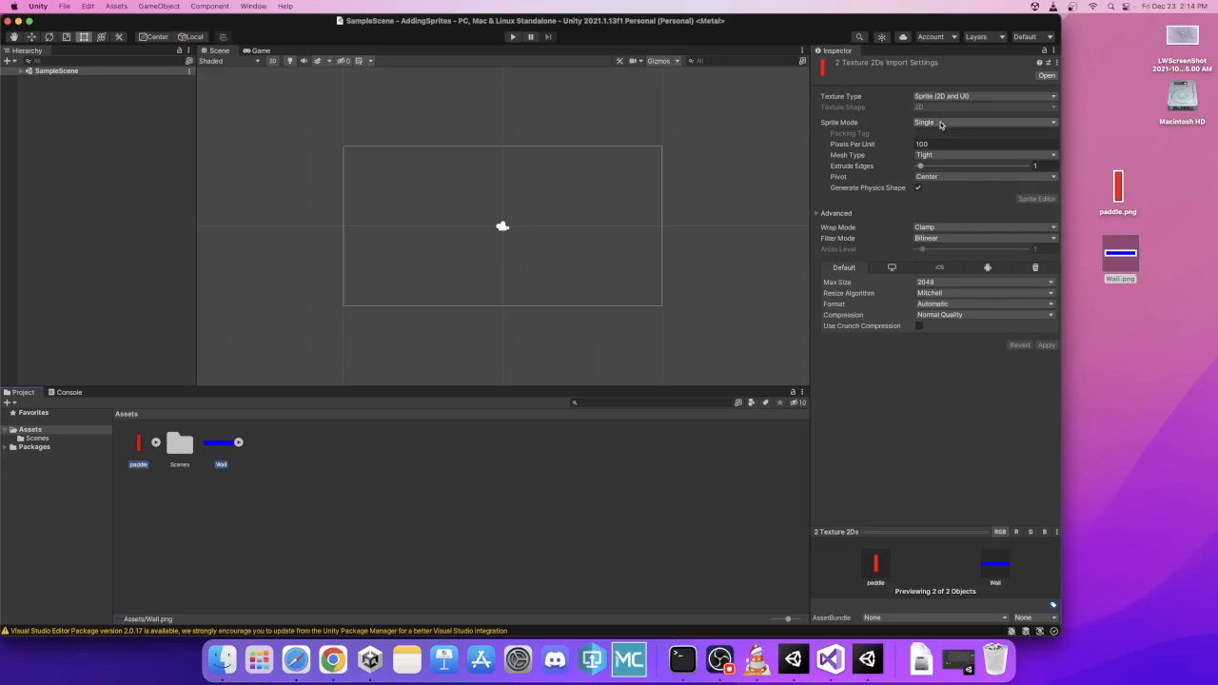
left_click(921, 143)
left_click(940, 156)
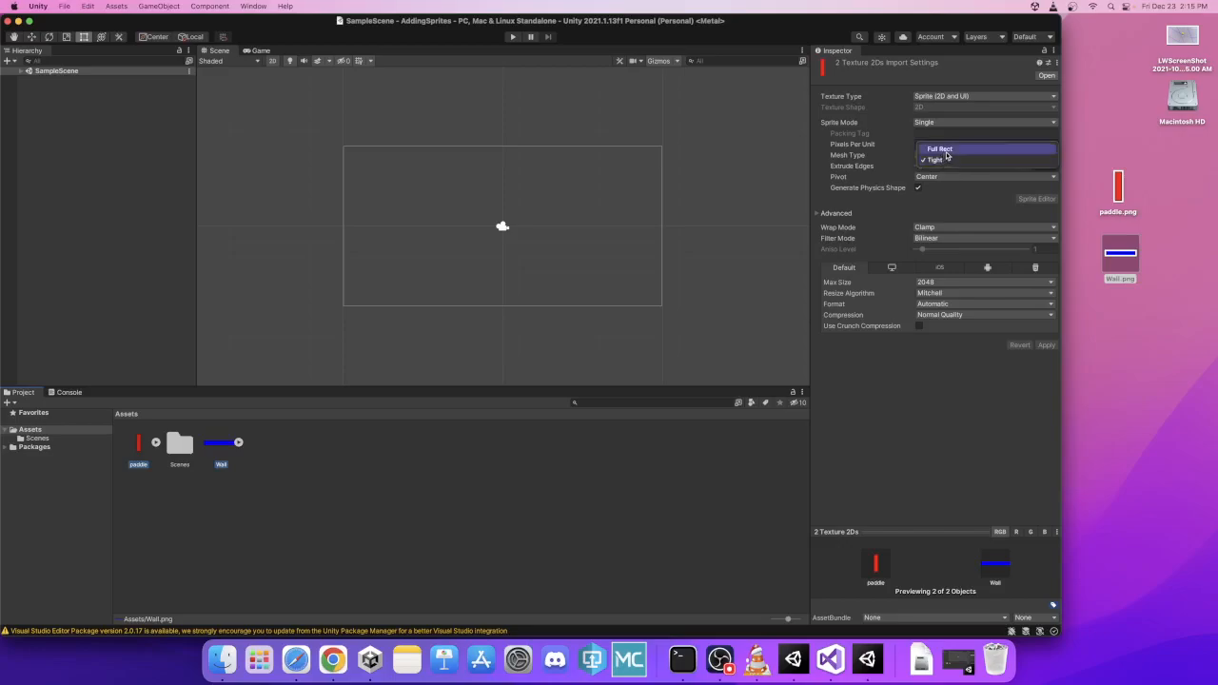
left_click(950, 150)
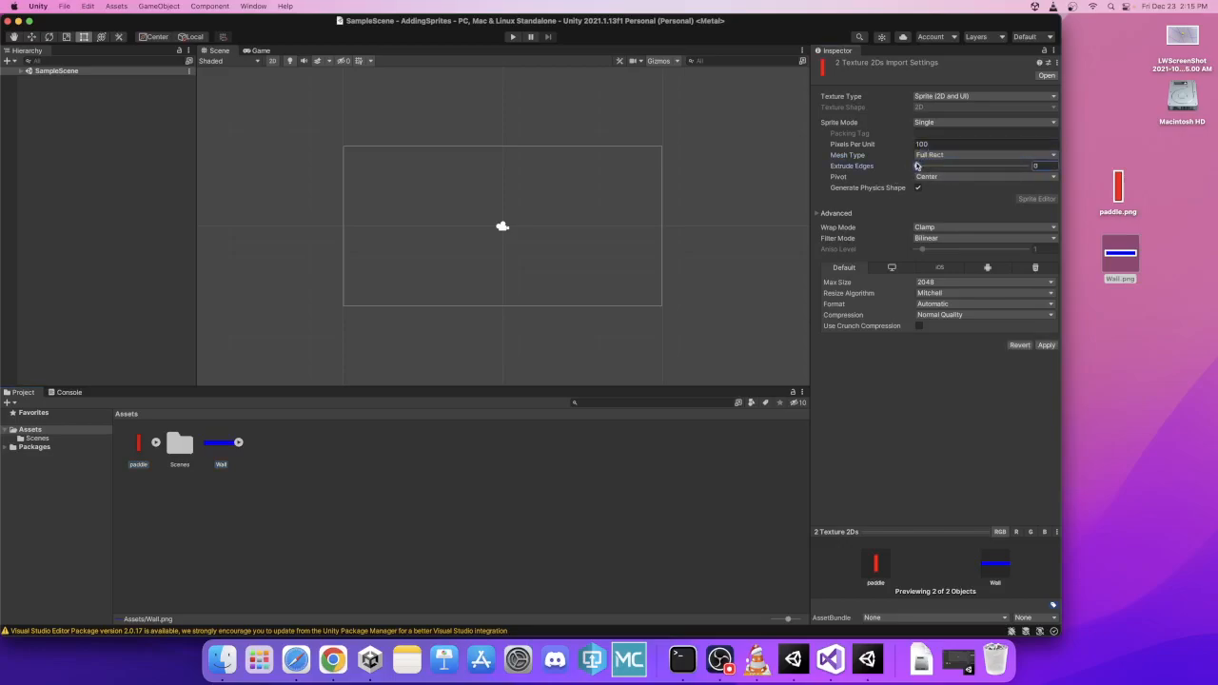
Turn off Generate Physics Shape for both textures and apply the import settings.
left_click(917, 189)
left_click(917, 190)
left_click(817, 214)
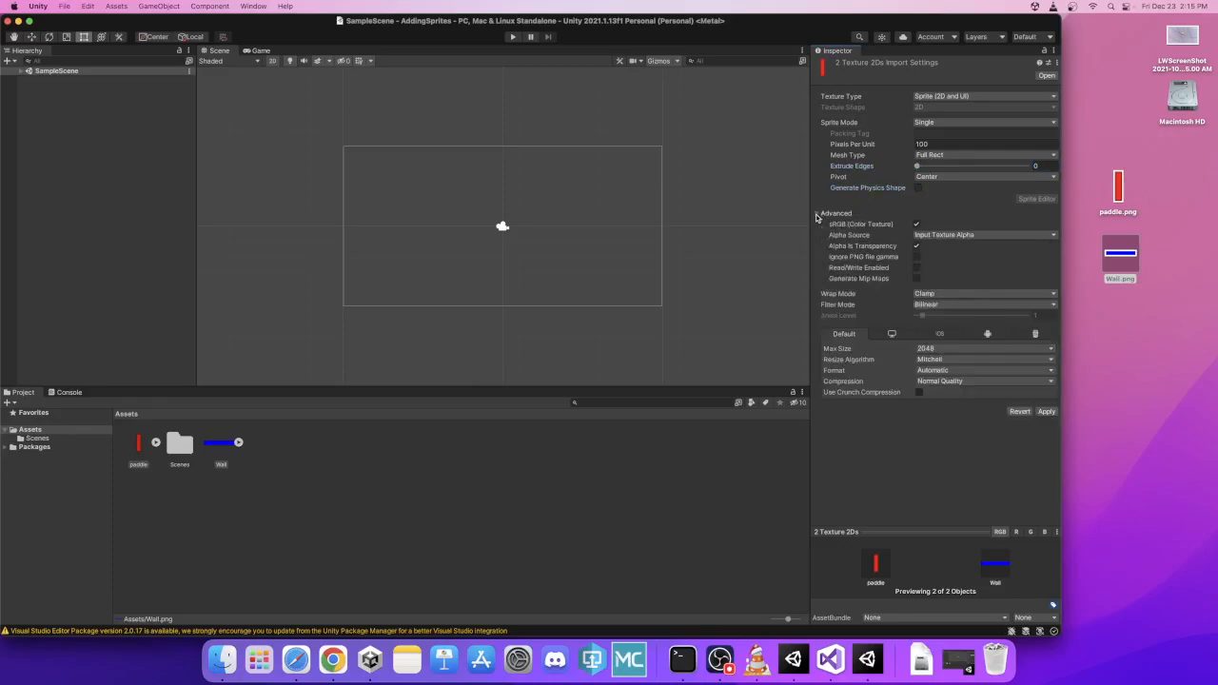
left_click(817, 215)
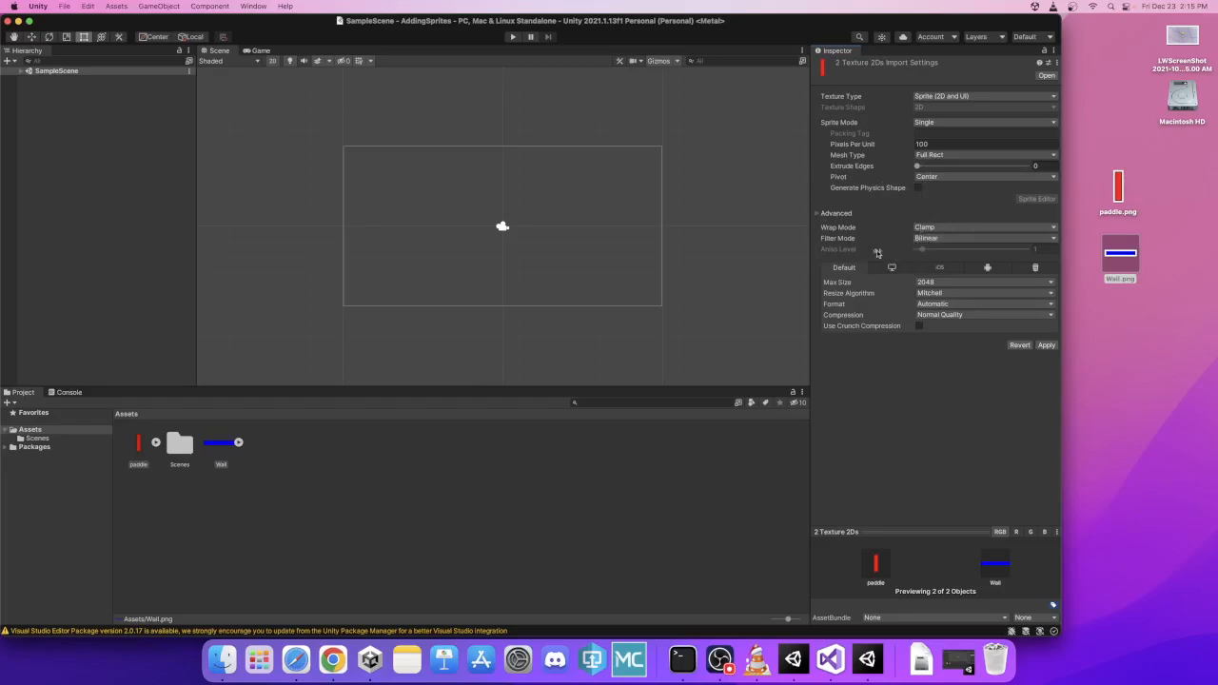
left_click(1046, 346)
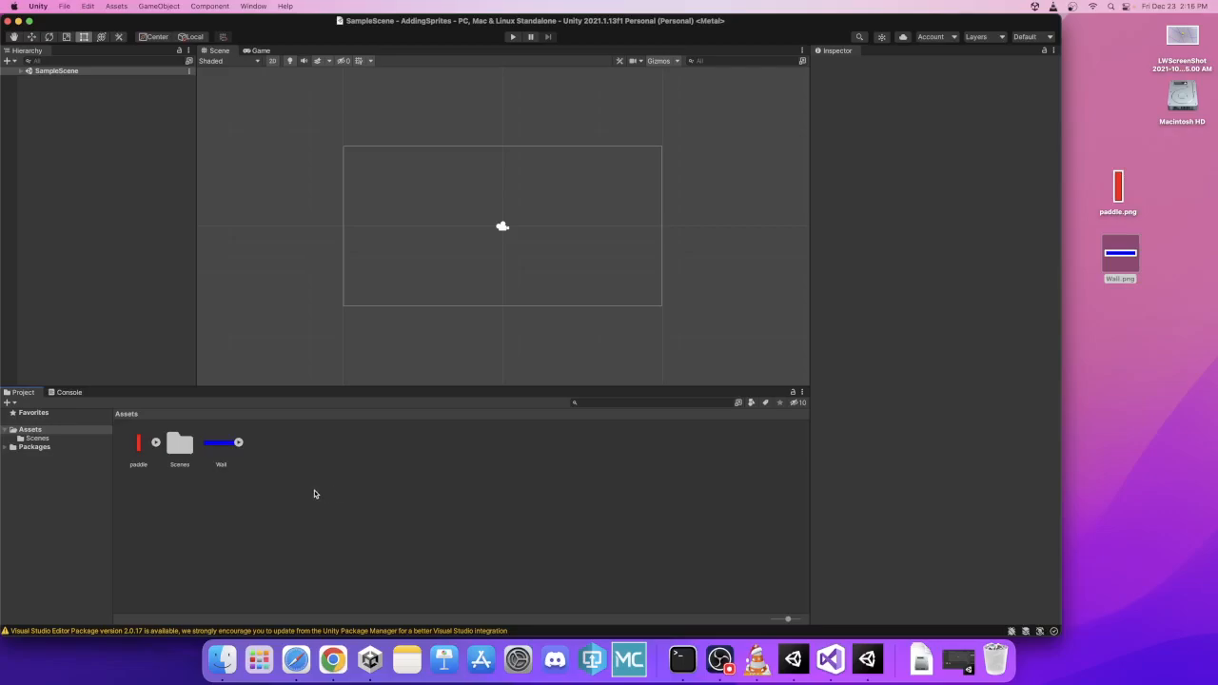
Create a new folder named Sprites inside Assets.
right_click(283, 455)
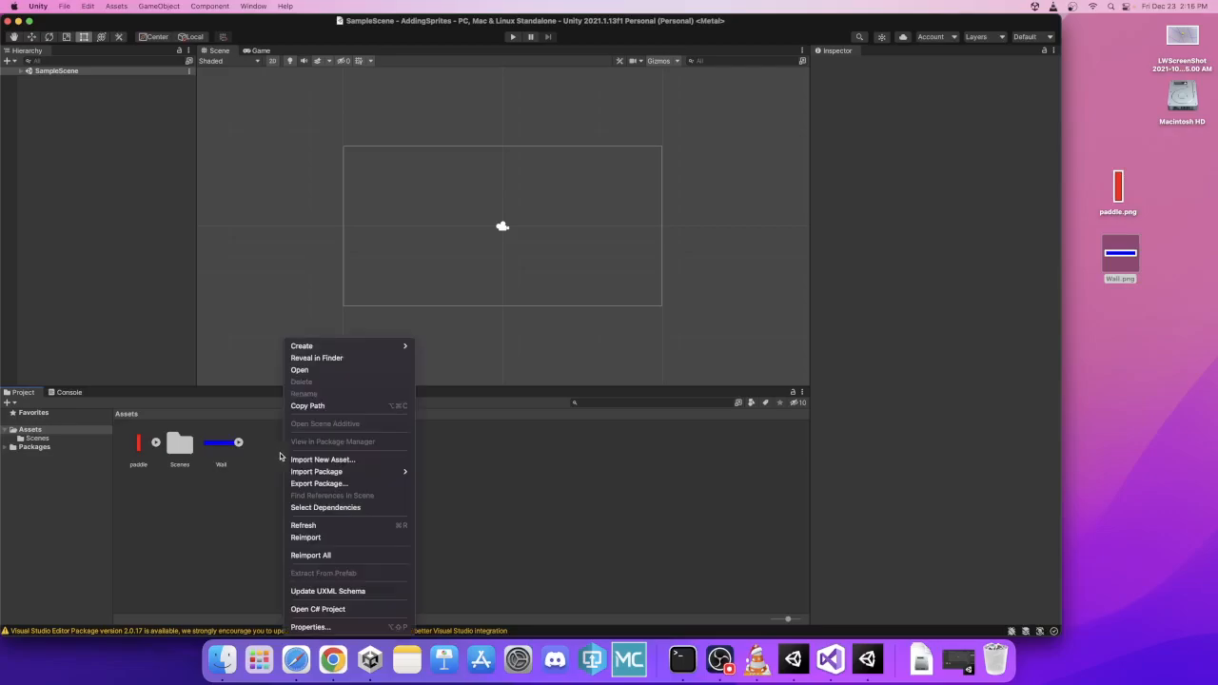
mouse_move(316, 348)
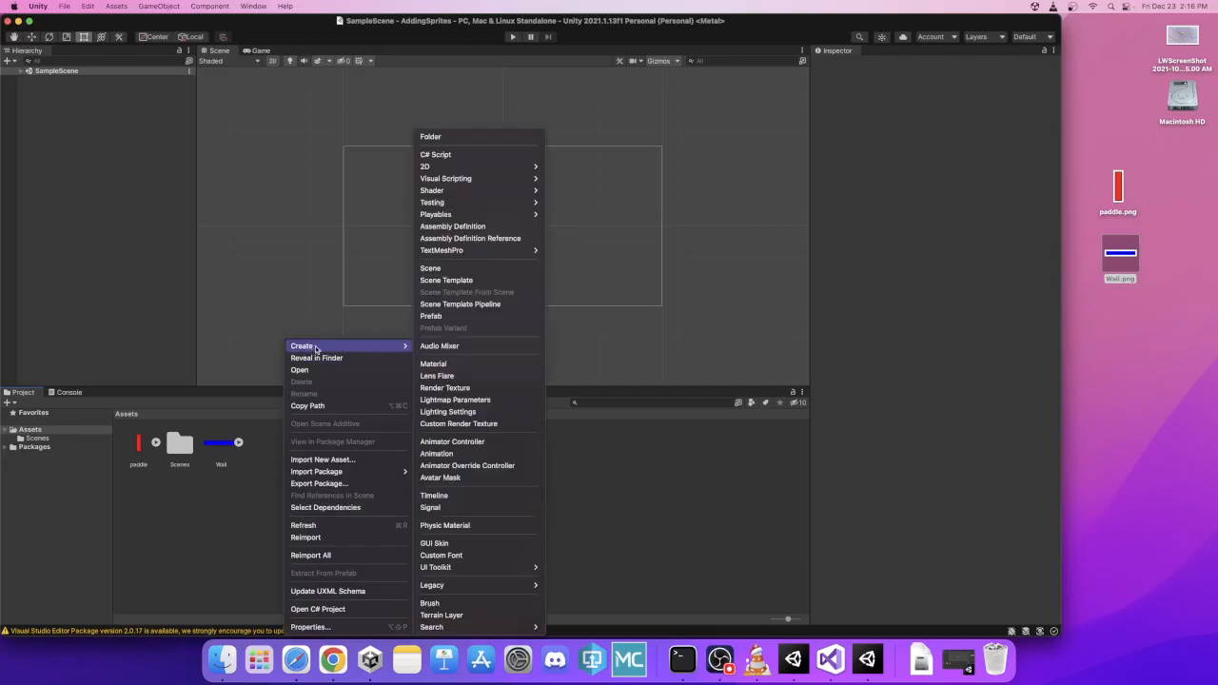
left_click(484, 139)
type("Sprites")
key("Return")
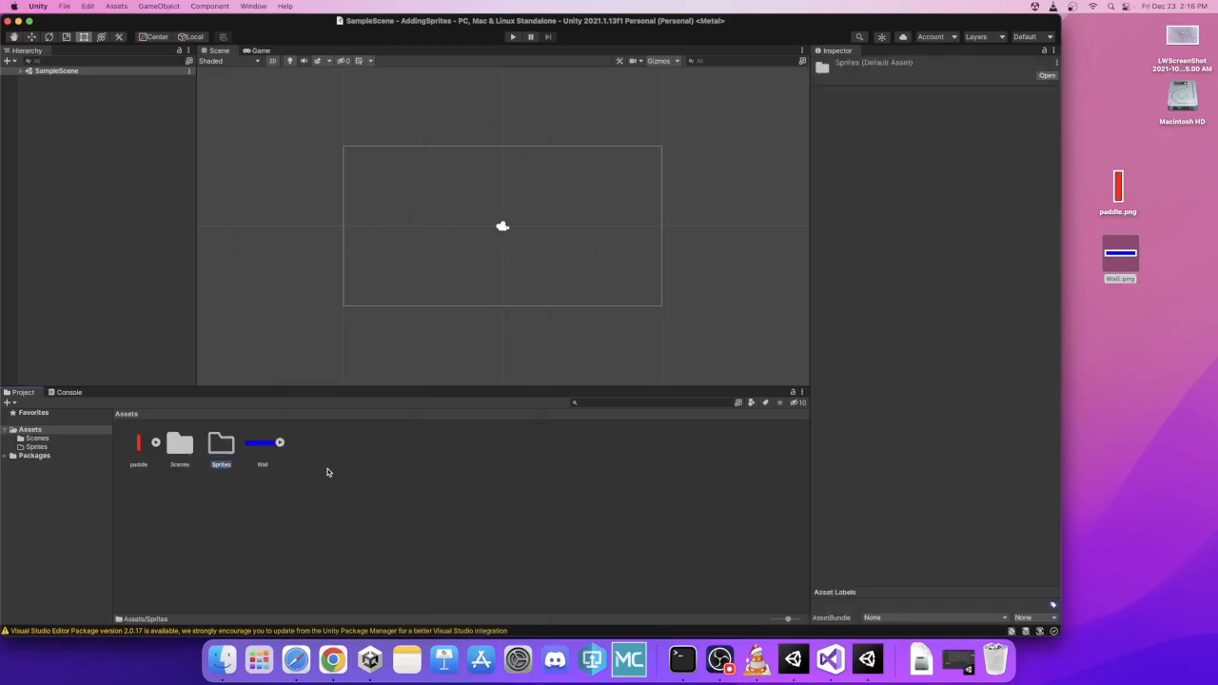
Move the Wall and paddle textures into the Sprites folder and open that folder.
left_click(264, 443)
left_click_drag(176, 455, 221, 444)
left_click_drag(138, 444, 221, 444)
double_click(179, 447)
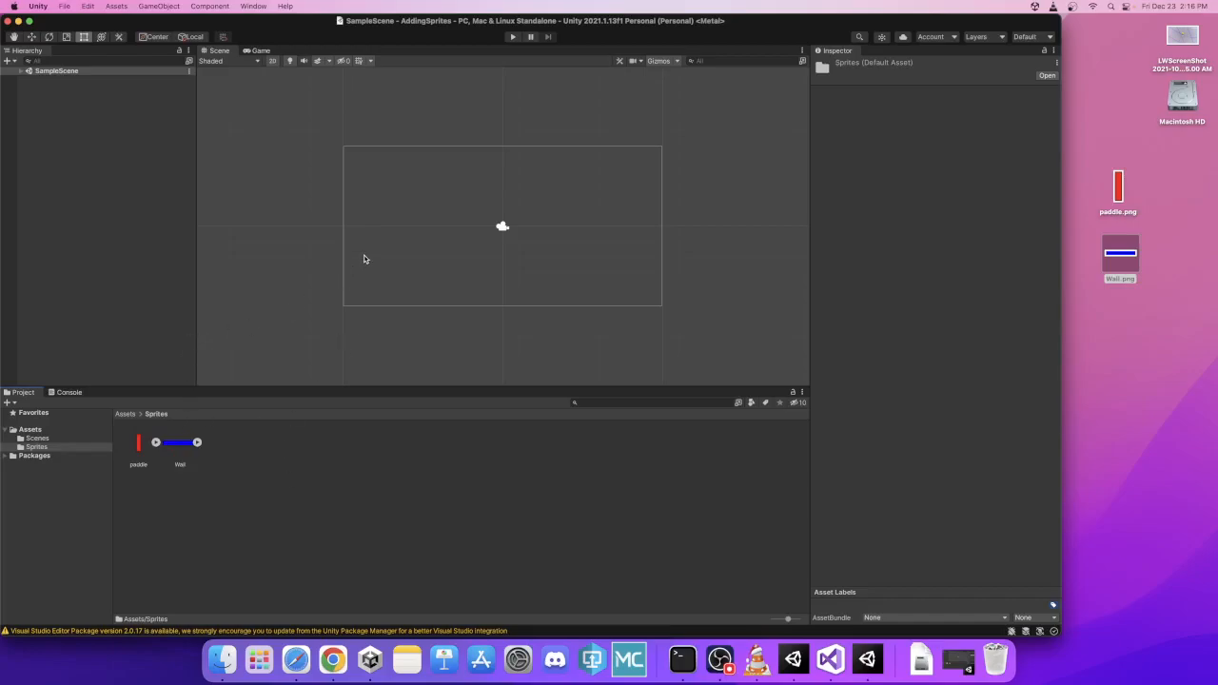
Add the paddle sprite to SampleScene as an object and check its size against the camera frame.
left_click_drag(134, 442, 61, 230)
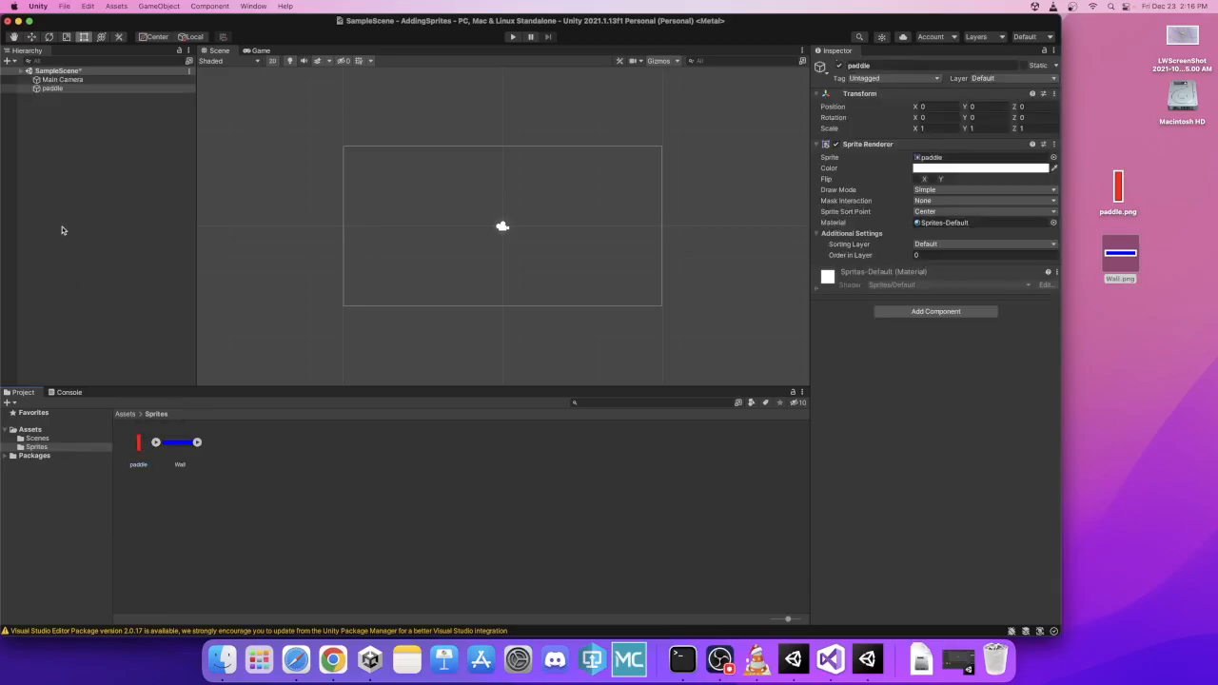
double_click(48, 89)
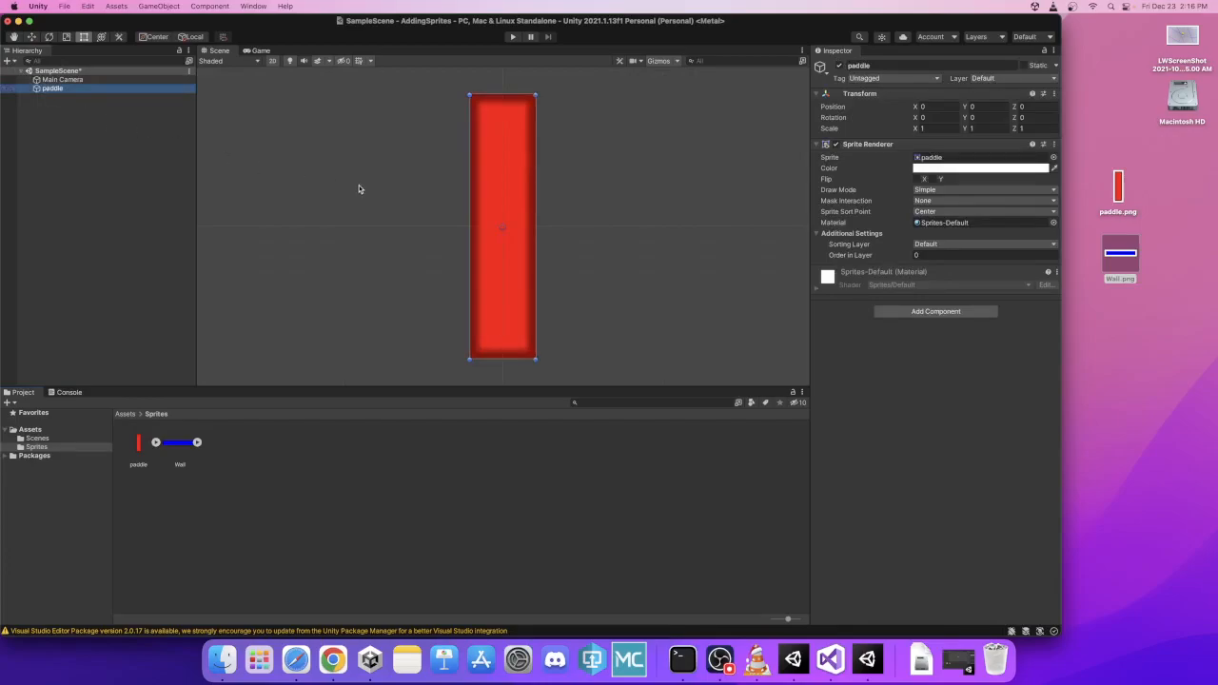
scroll(359, 188, "down", 10)
scroll(323, 193, "down", 5)
middle_click_drag(310, 190, 469, 208)
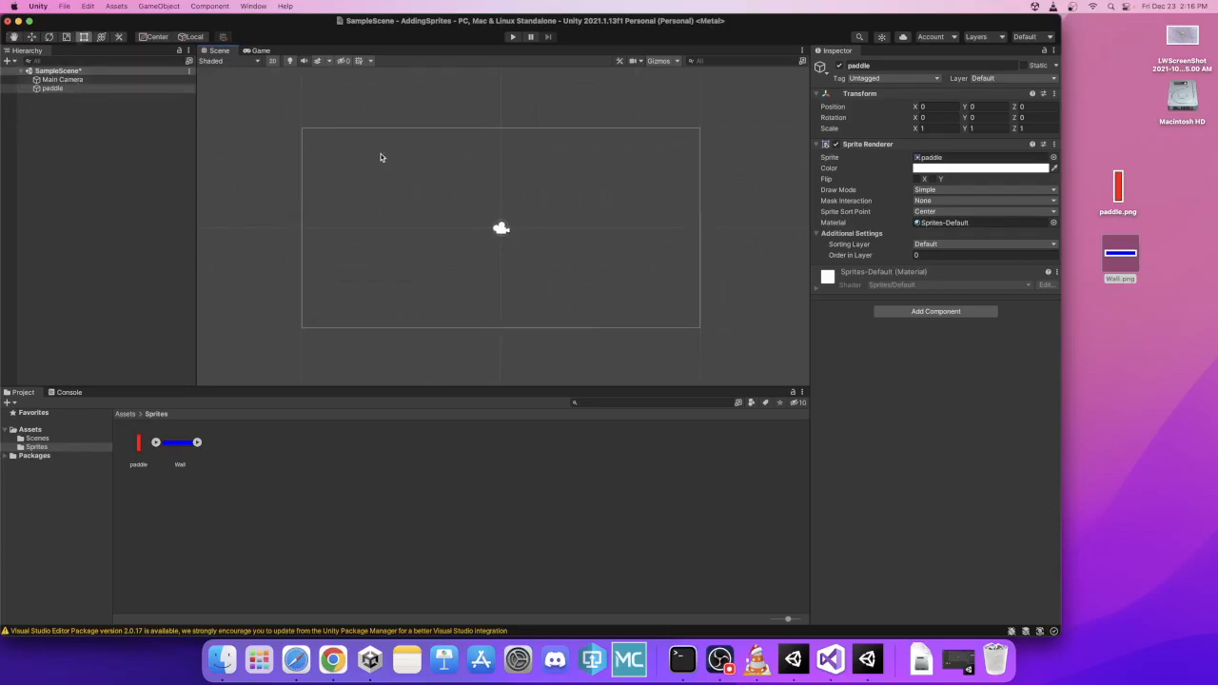
scroll(370, 168, "up", 6)
middle_click_drag(426, 208, 363, 154)
scroll(428, 200, "up", 4)
scroll(434, 209, "down", 3)
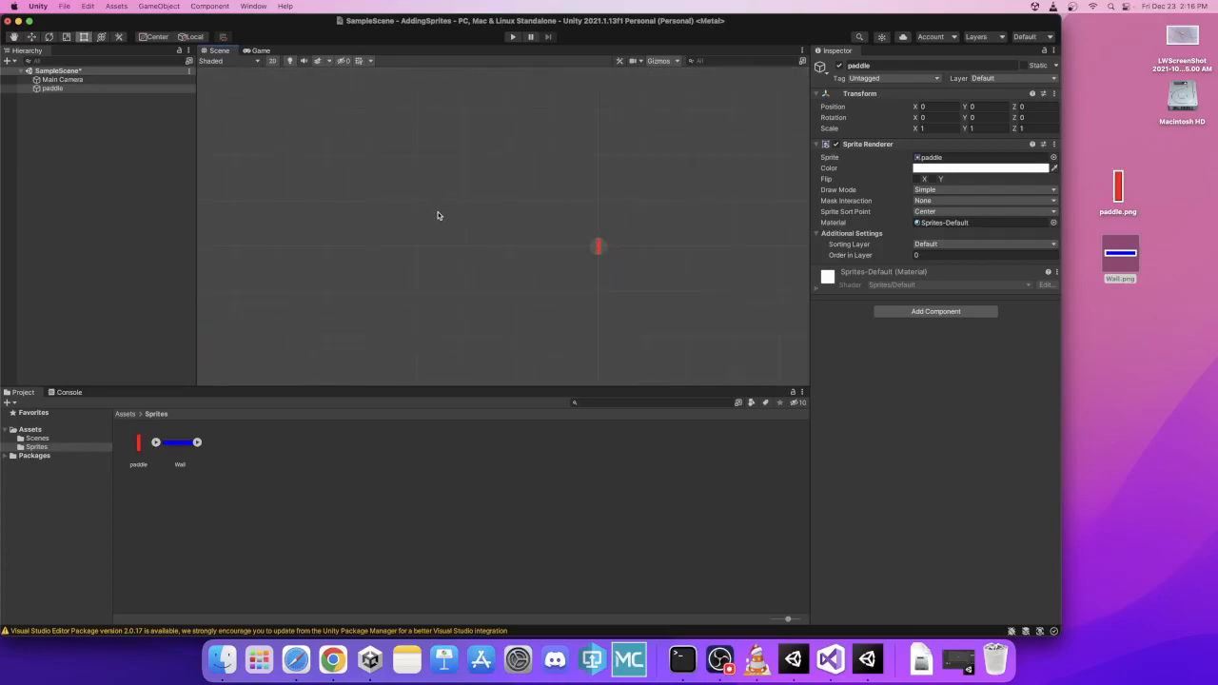
scroll(409, 188, "down", 1)
middle_click_drag(397, 185, 369, 152)
scroll(386, 178, "down", 1)
scroll(328, 151, "down", 2)
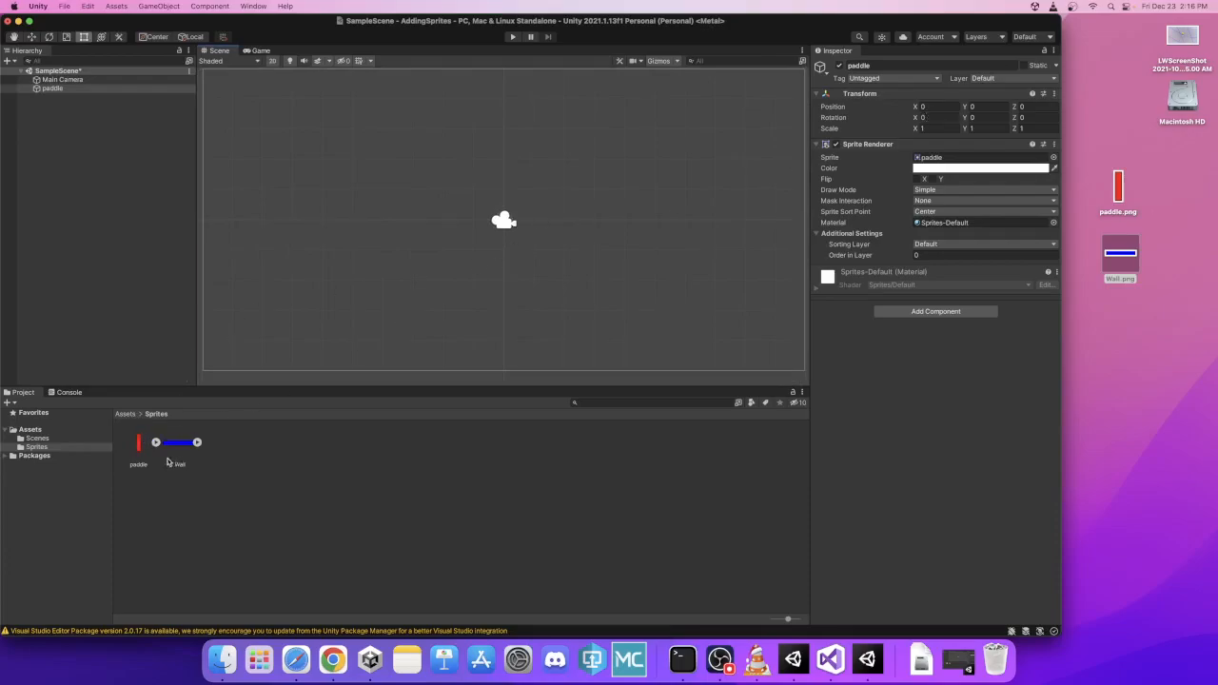
Set the paddle object's scale to 5 on the X, Y and Z axes.
left_click(938, 127)
type("5")
key("Tab")
type("5")
key("Tab")
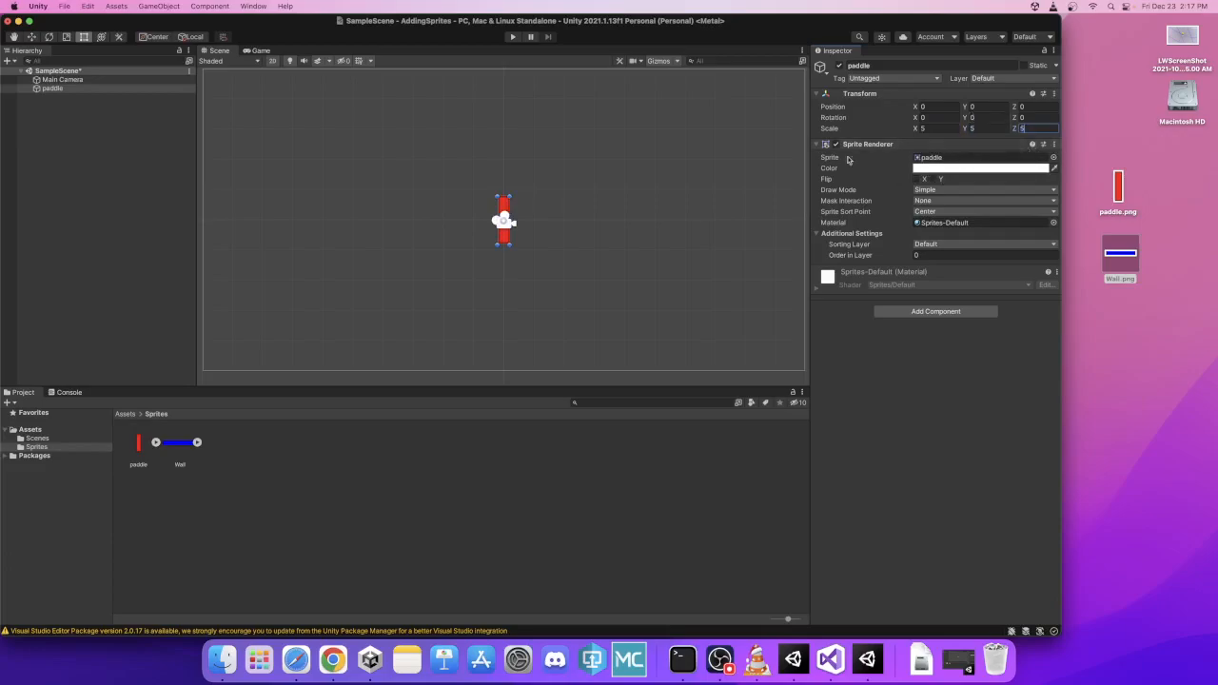
Place the paddle at the camera frame's left side with position X -9 and Y 0.
left_click_drag(502, 216, 229, 210)
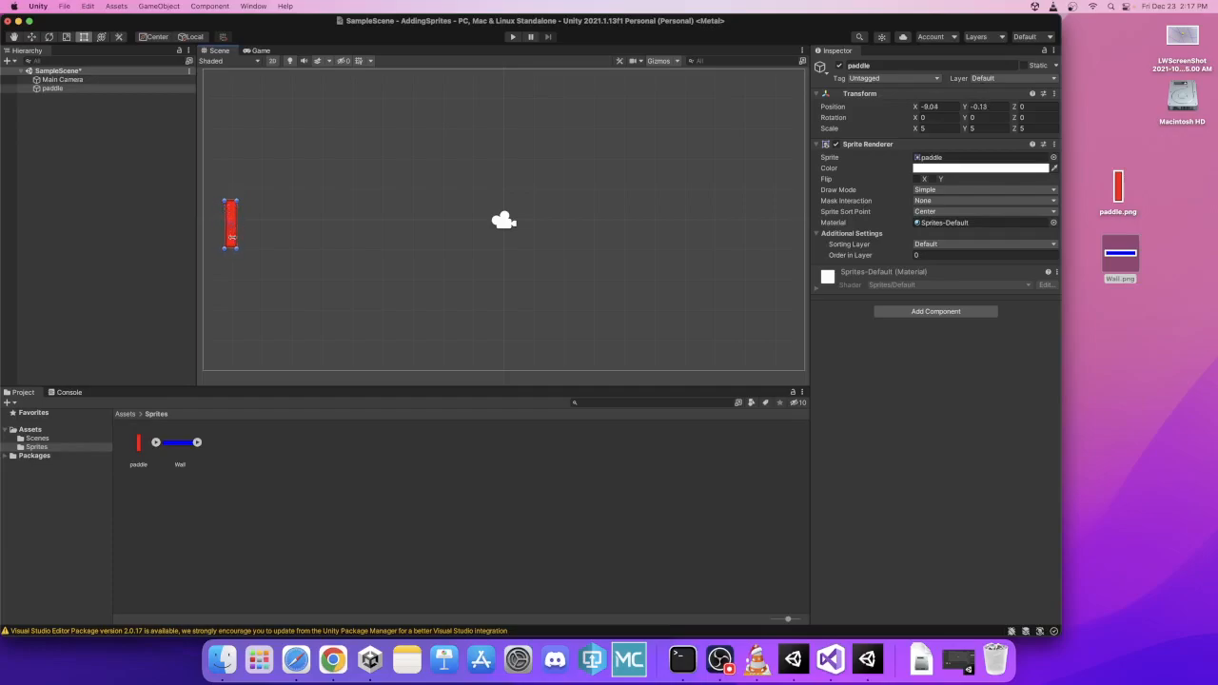
left_click(948, 108)
type("-9")
key("Tab")
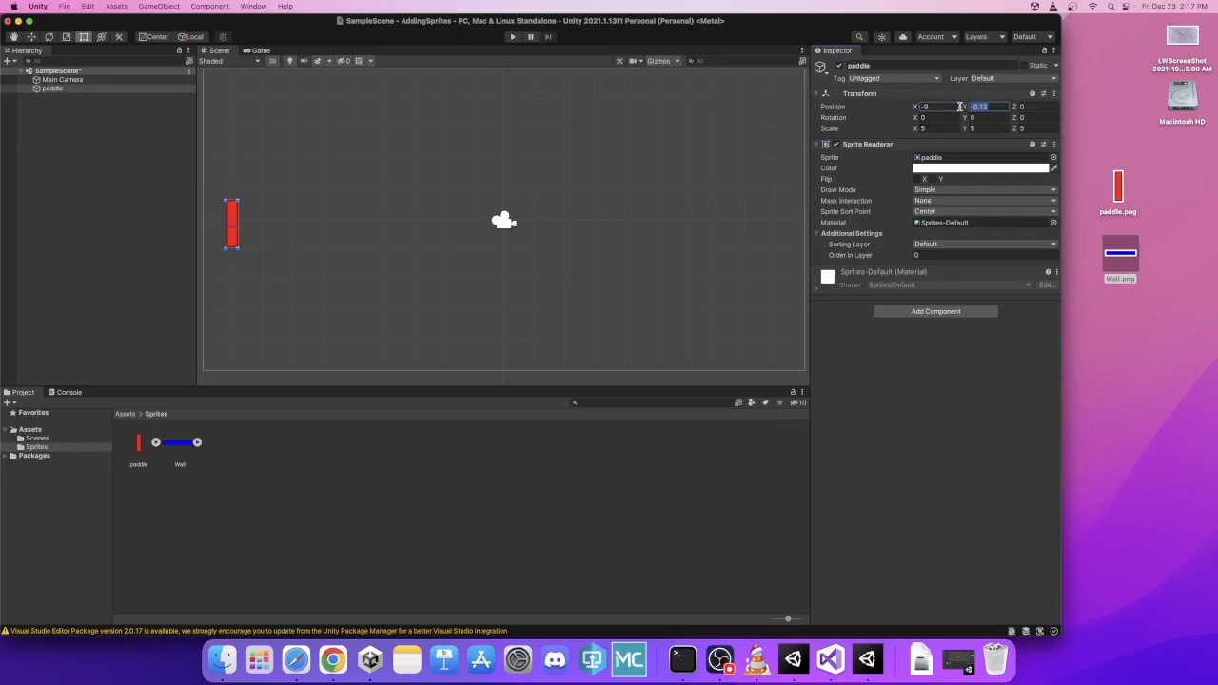
type("0")
Add the Wall sprite near the bottom of the camera frame and set its position to X 0, Y -4.5.
left_click_drag(176, 443, 501, 348)
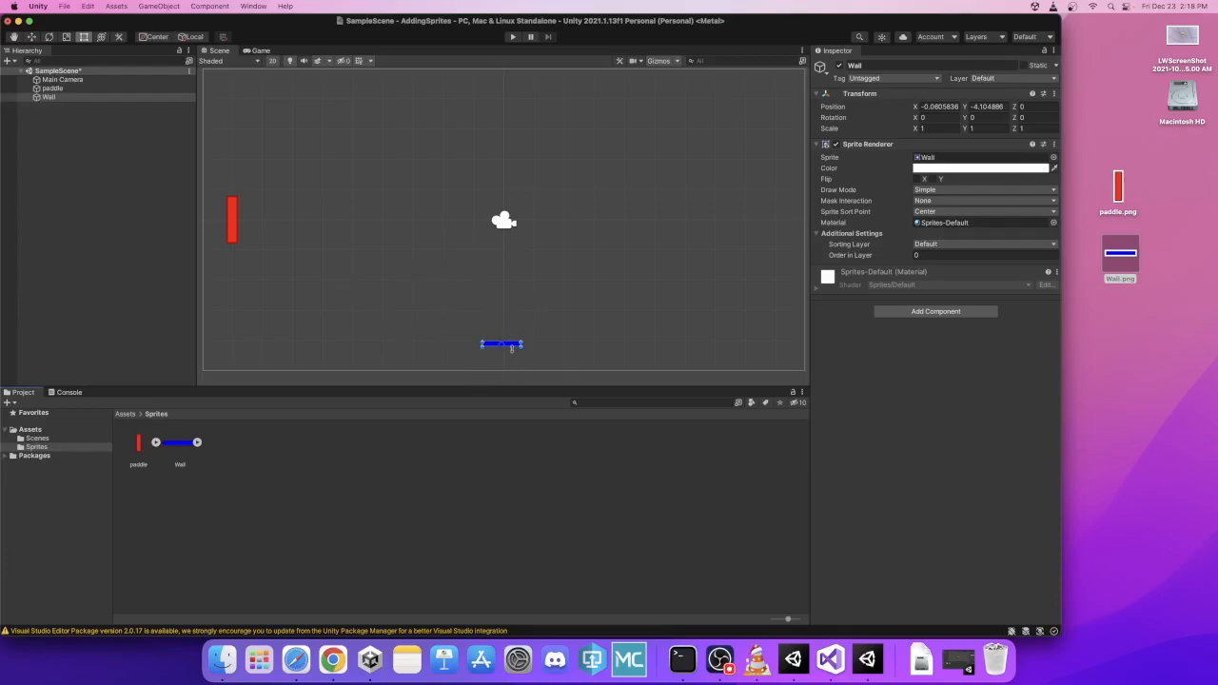
left_click(939, 105)
type("0")
key("Tab")
type("-4")
key("BackSpace")
type("5")
key("BackSpace")
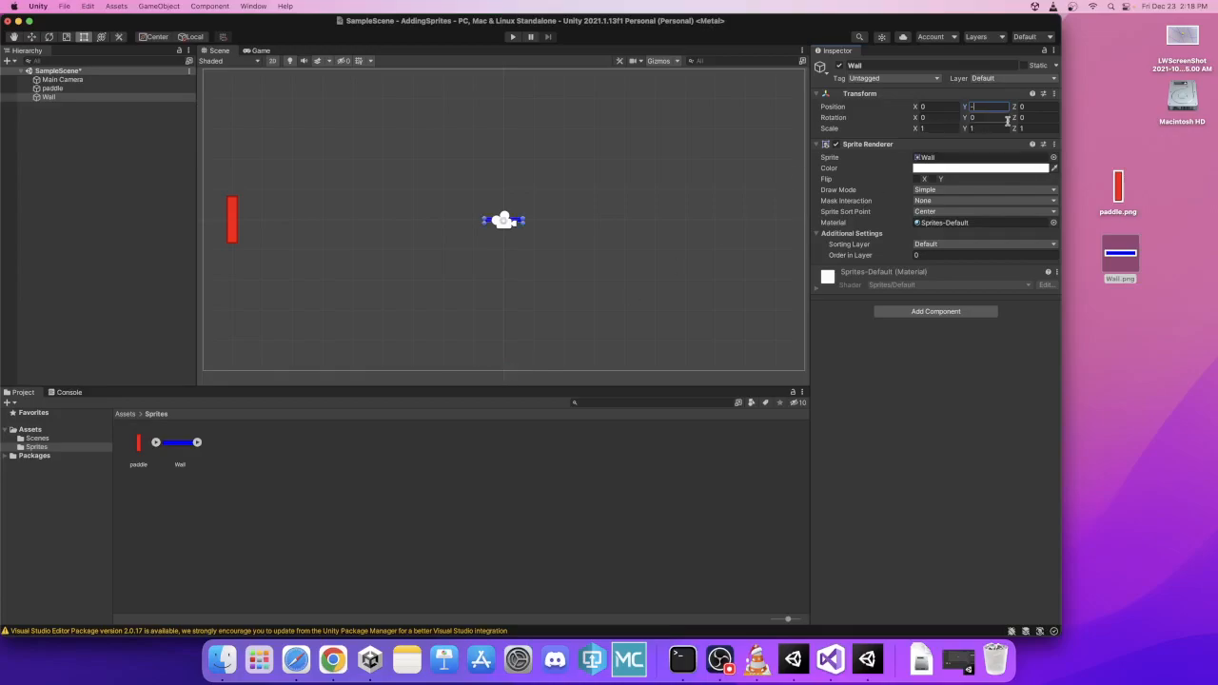
type("4.5")
Set the Wall object's scale to 5 on the X and Y axes.
left_click(933, 128)
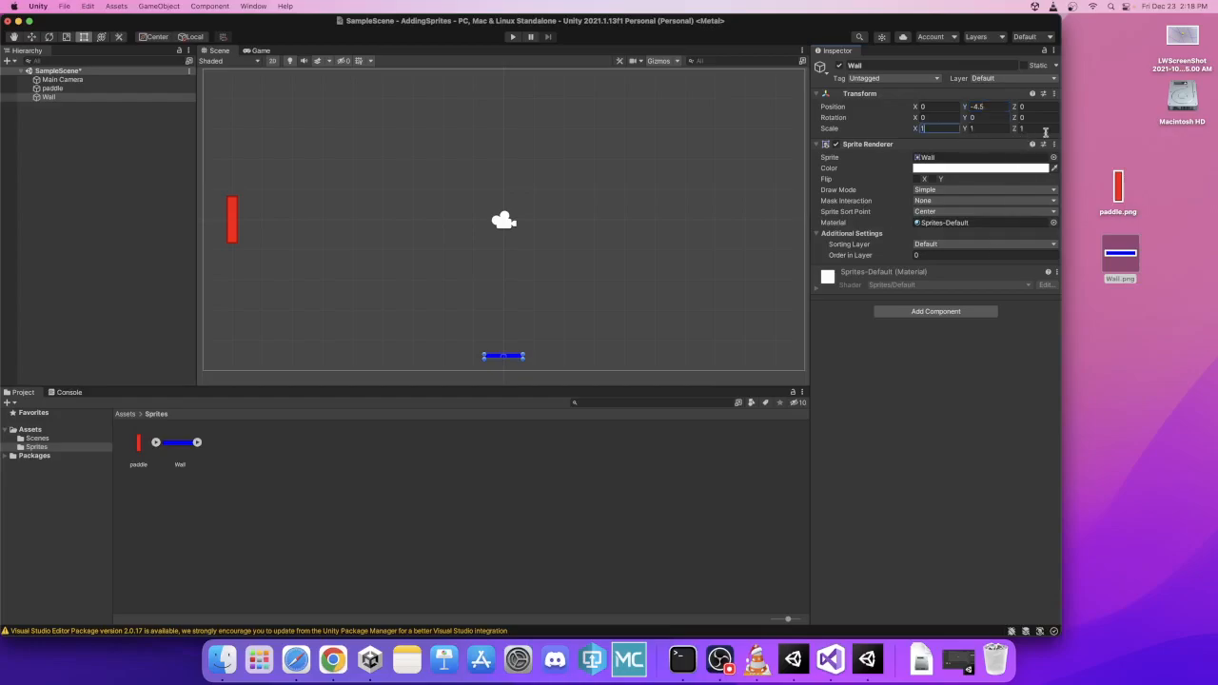
key("BackSpace")
type("5")
key("Tab")
type("5")
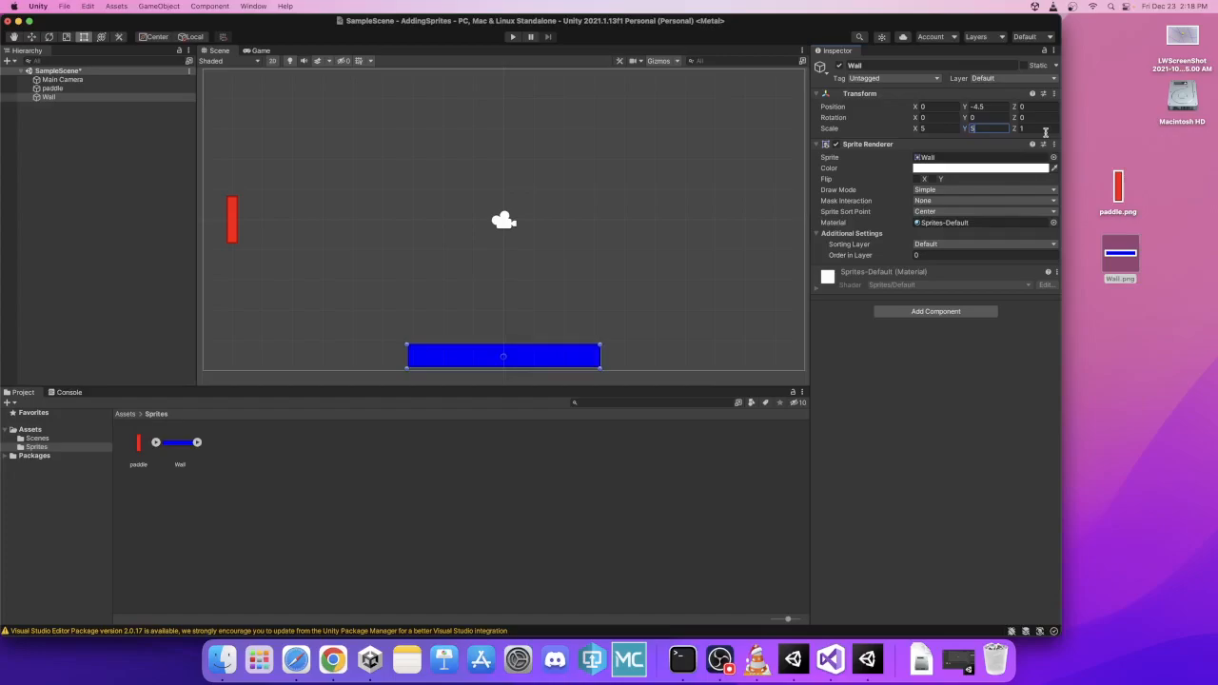
Set the Wall object's X scale to 16.
key("shift+Tab")
type("10")
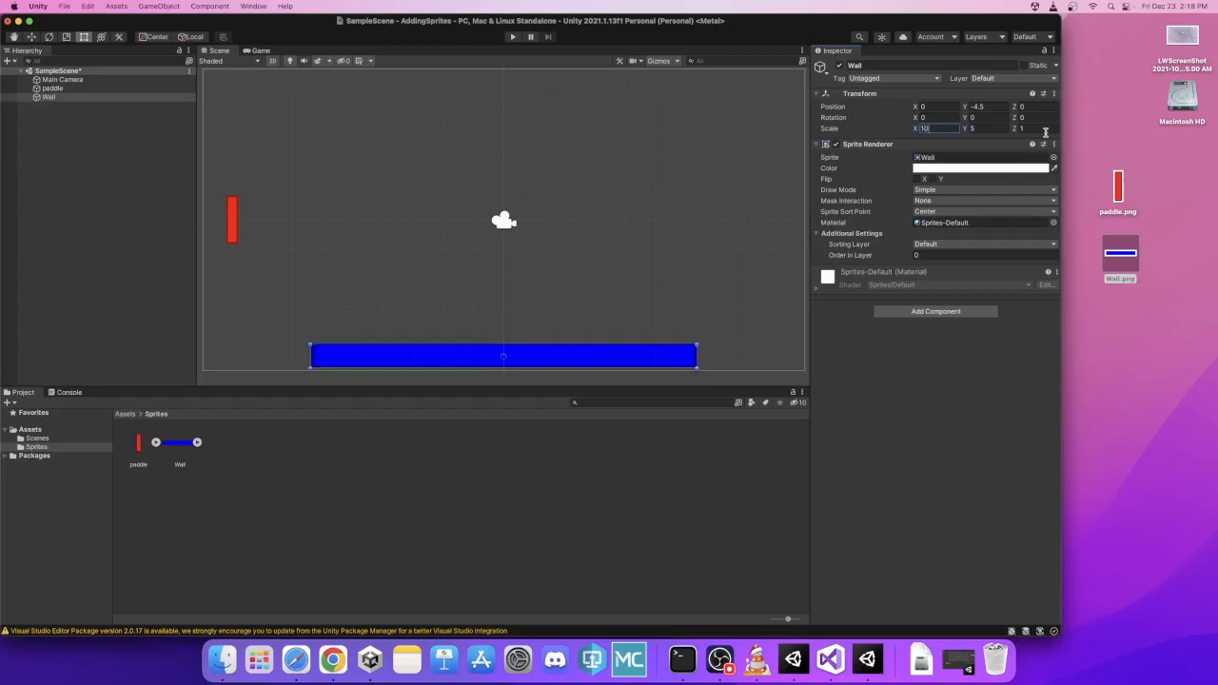
key("BackSpace")
type("8")
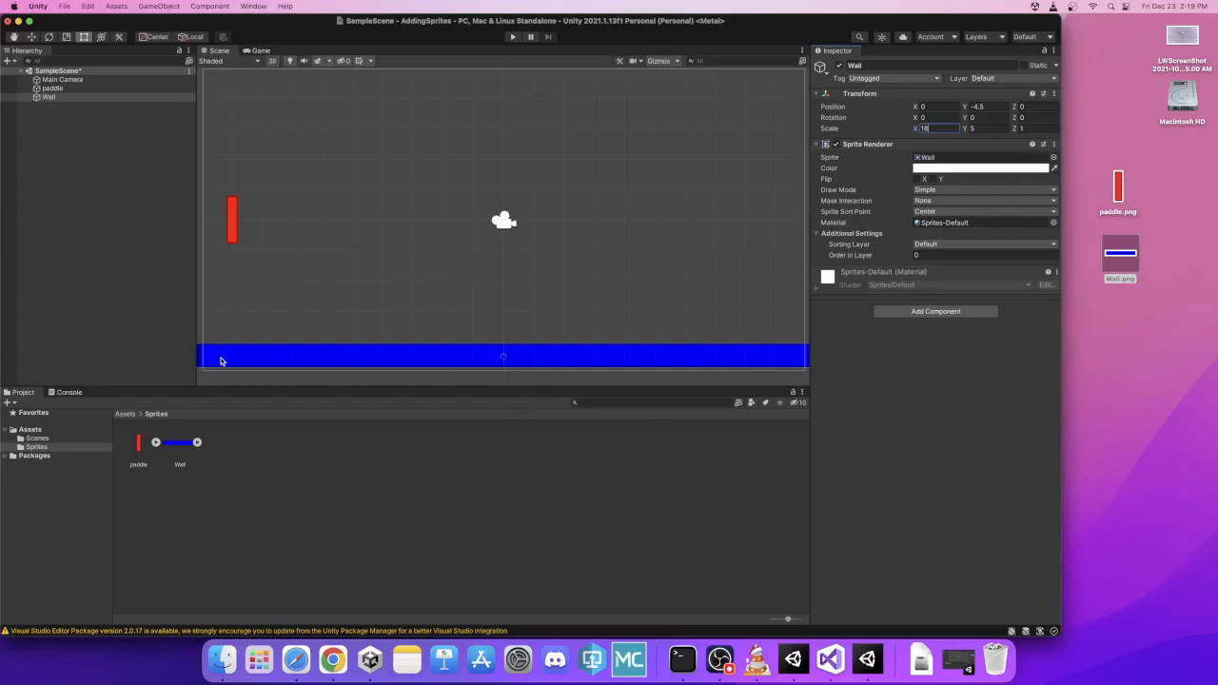
Examine the wall's left end up close and its full span against the camera frame.
scroll(200, 360, "up", 2)
scroll(205, 358, "up", 3)
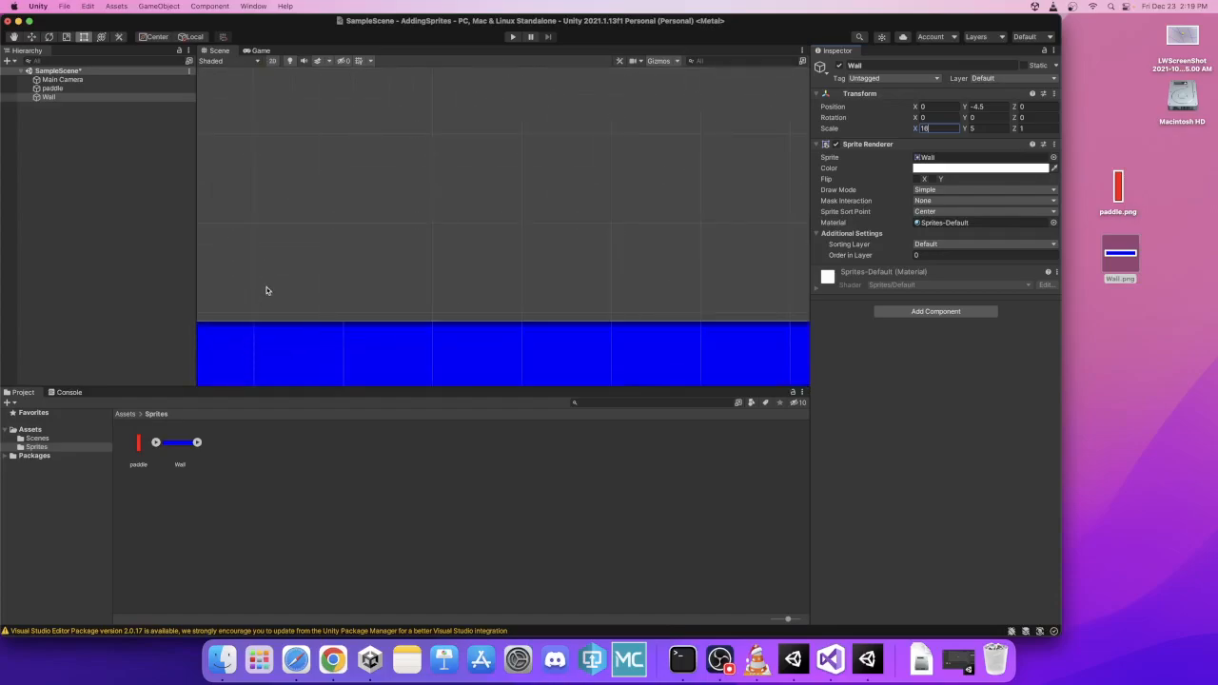
middle_click_drag(282, 295, 485, 176)
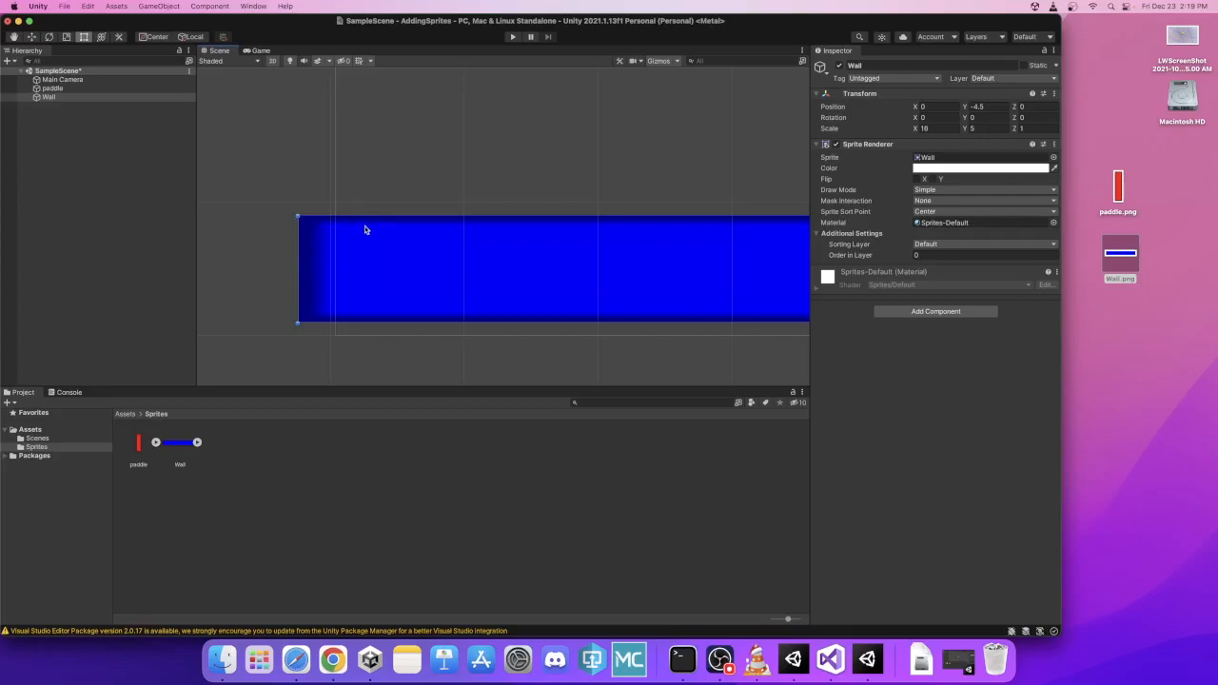
scroll(463, 353, "down", 2)
scroll(498, 327, "down", 5)
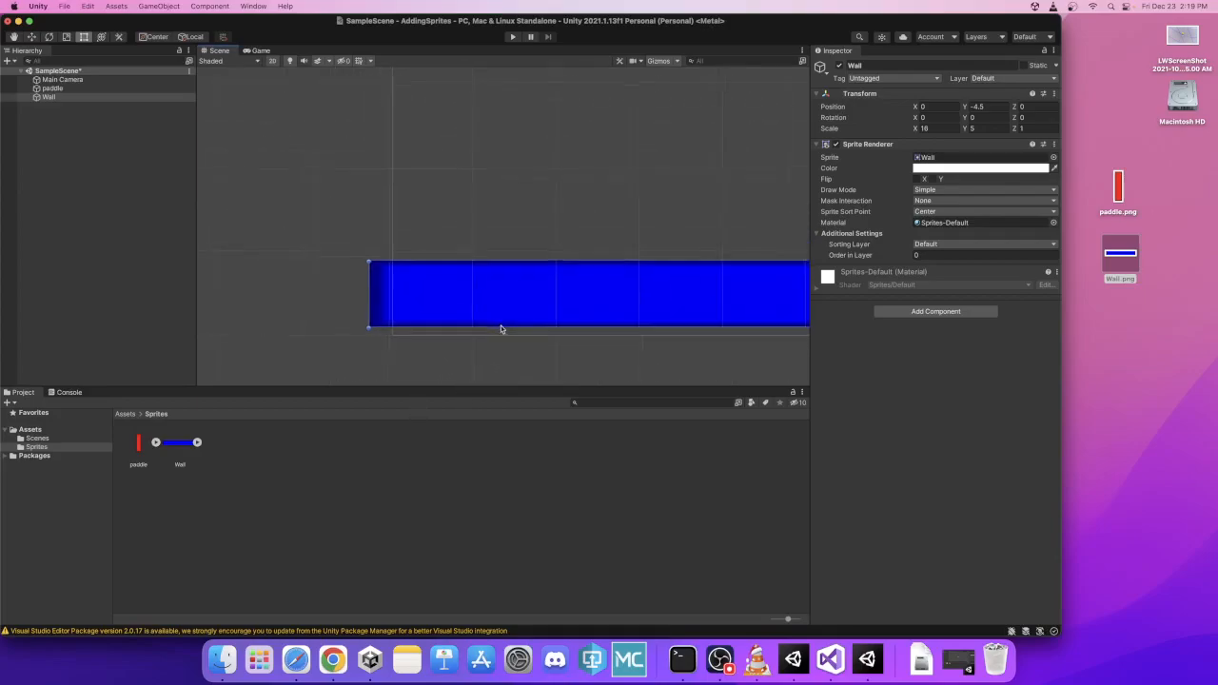
scroll(522, 327, "down", 1)
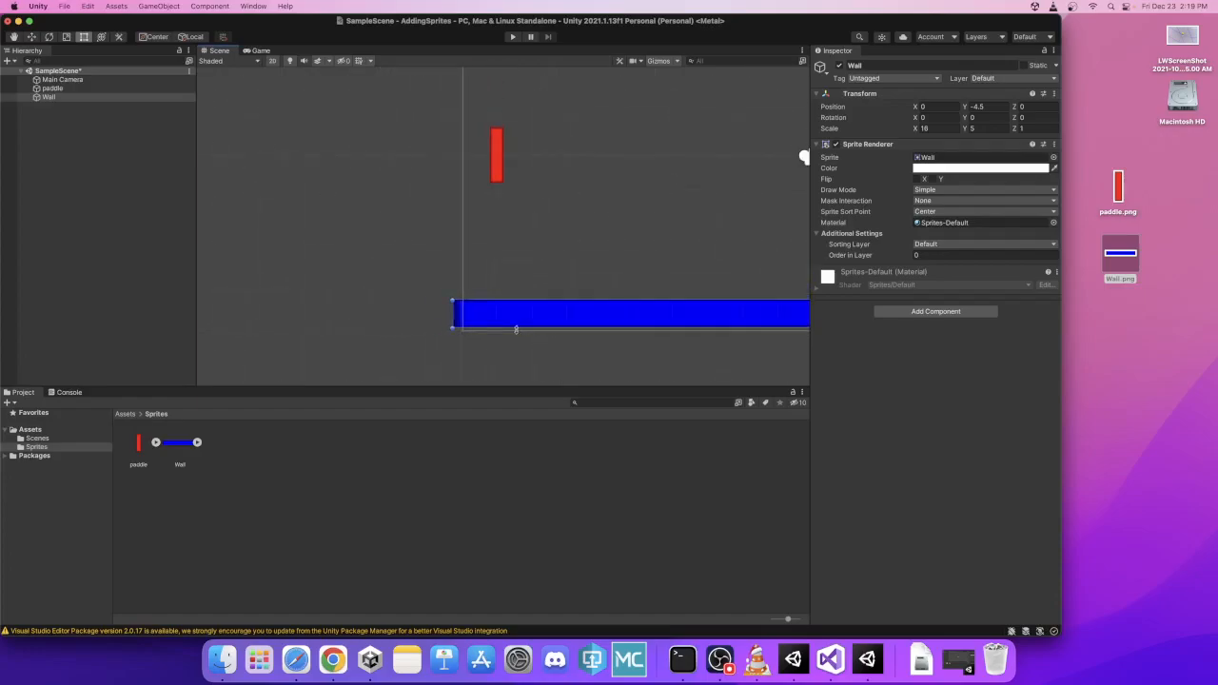
scroll(555, 254, "down", 1)
middle_click_drag(626, 229, 397, 289)
scroll(582, 265, "down", 2)
middle_click_drag(580, 264, 522, 255)
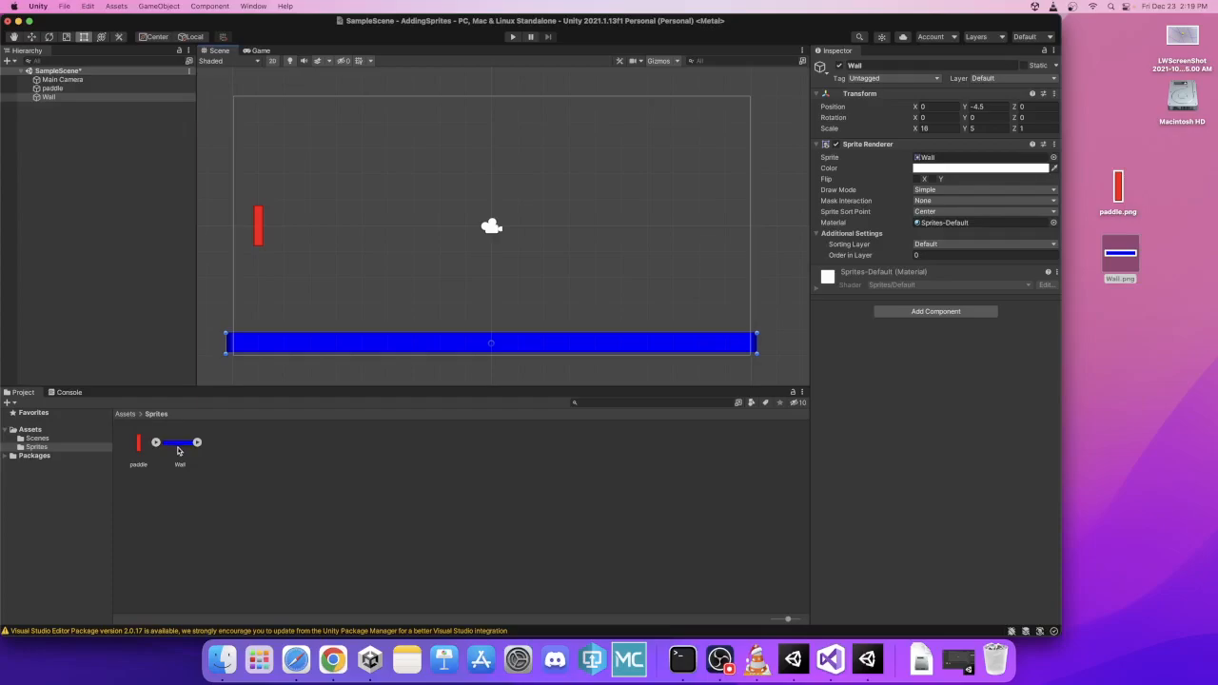
left_click_drag(178, 446, 494, 115)
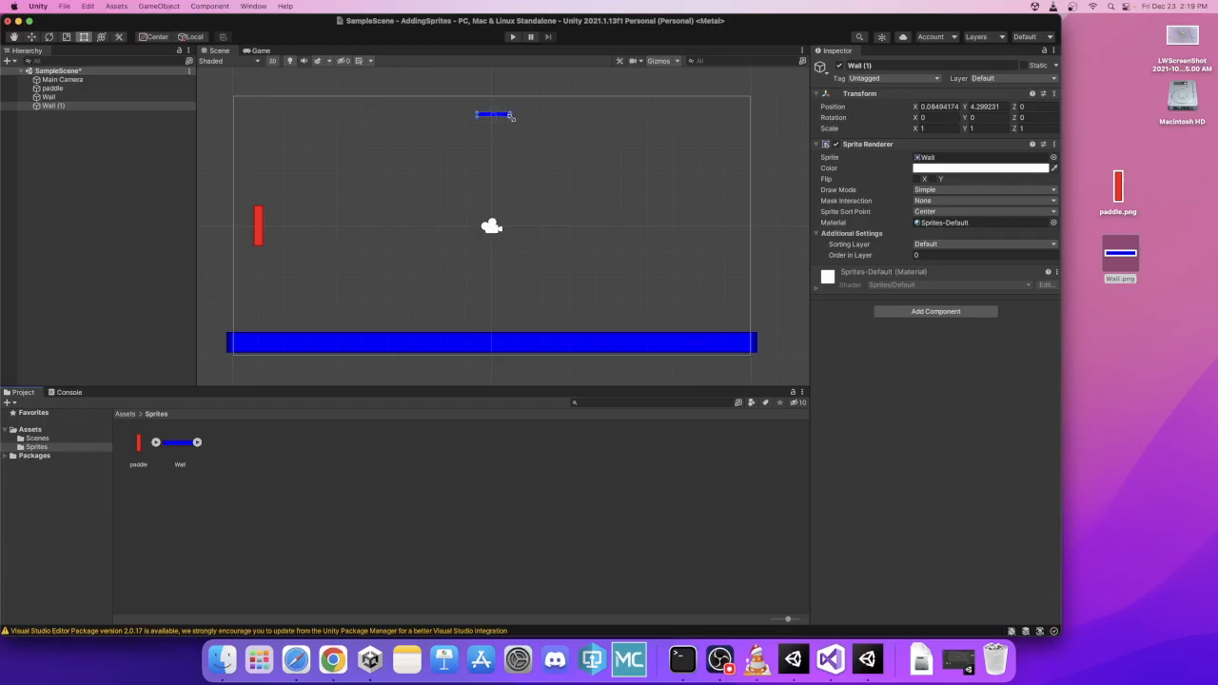
left_click(117, 107)
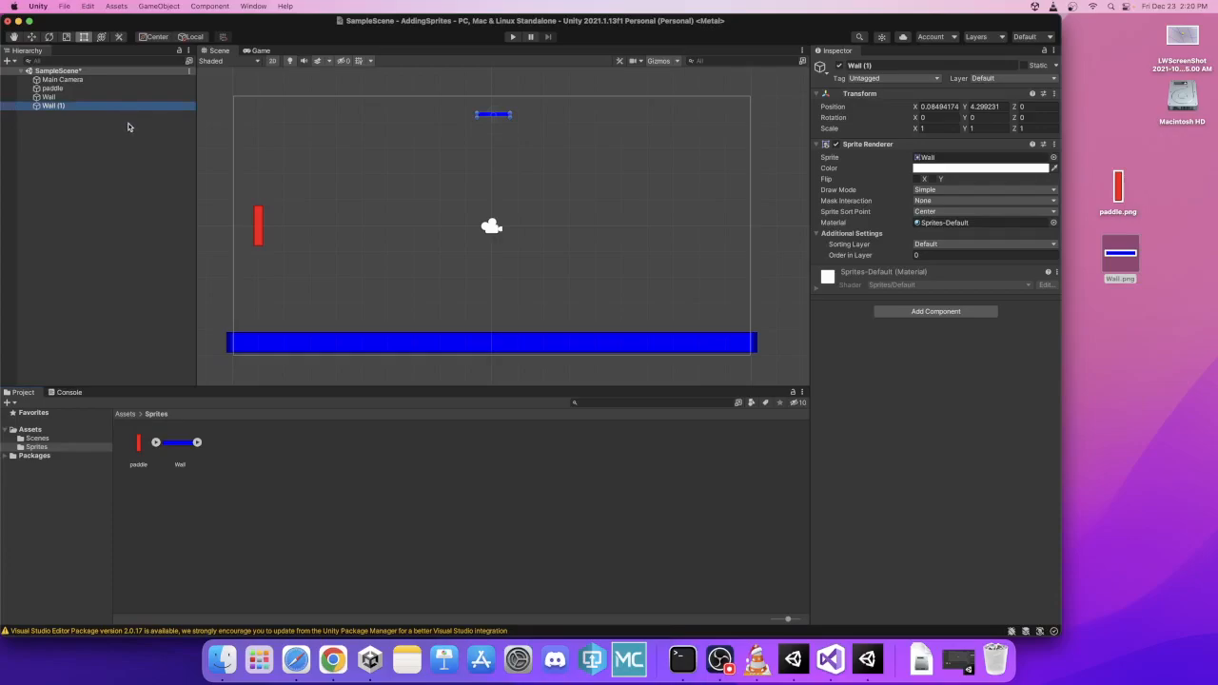
key("Delete")
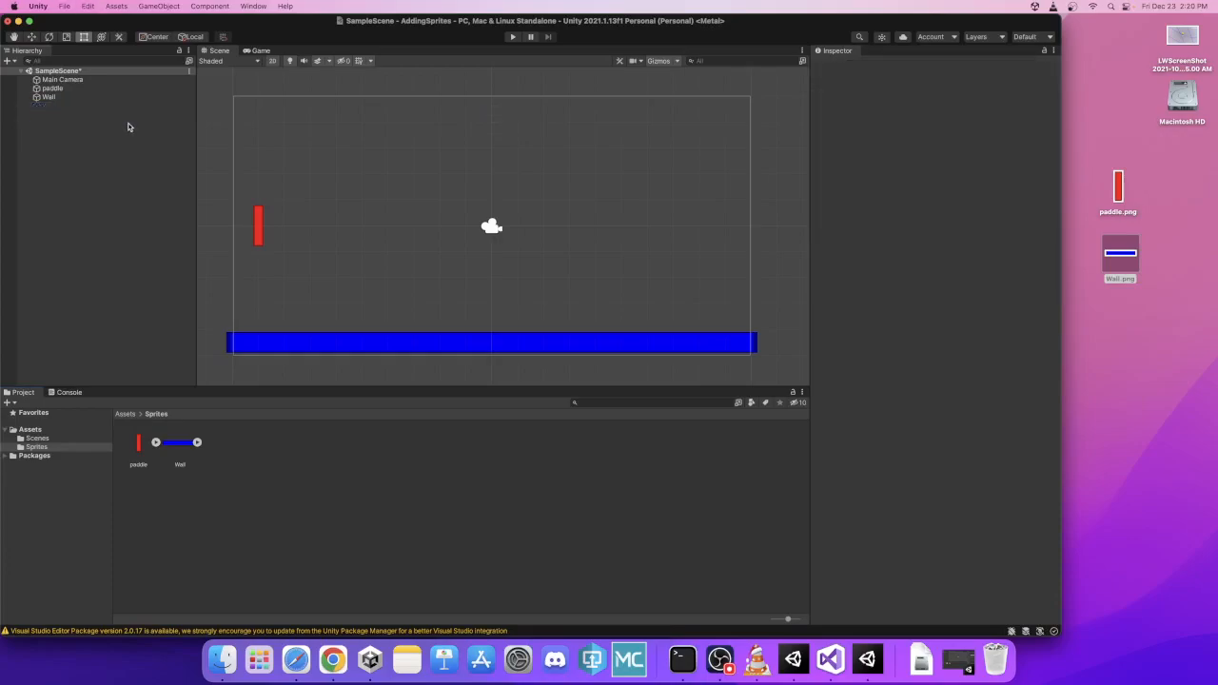
Duplicate the scaled Wall object in the scene hierarchy.
left_click(344, 342)
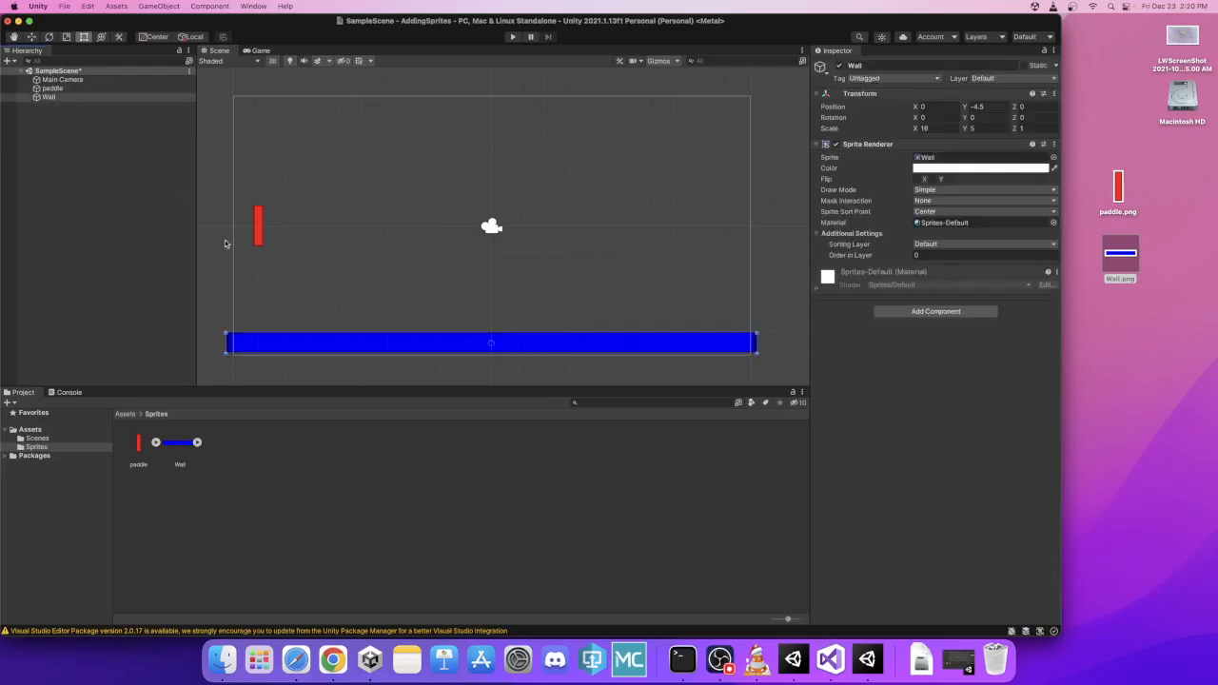
left_click(67, 98)
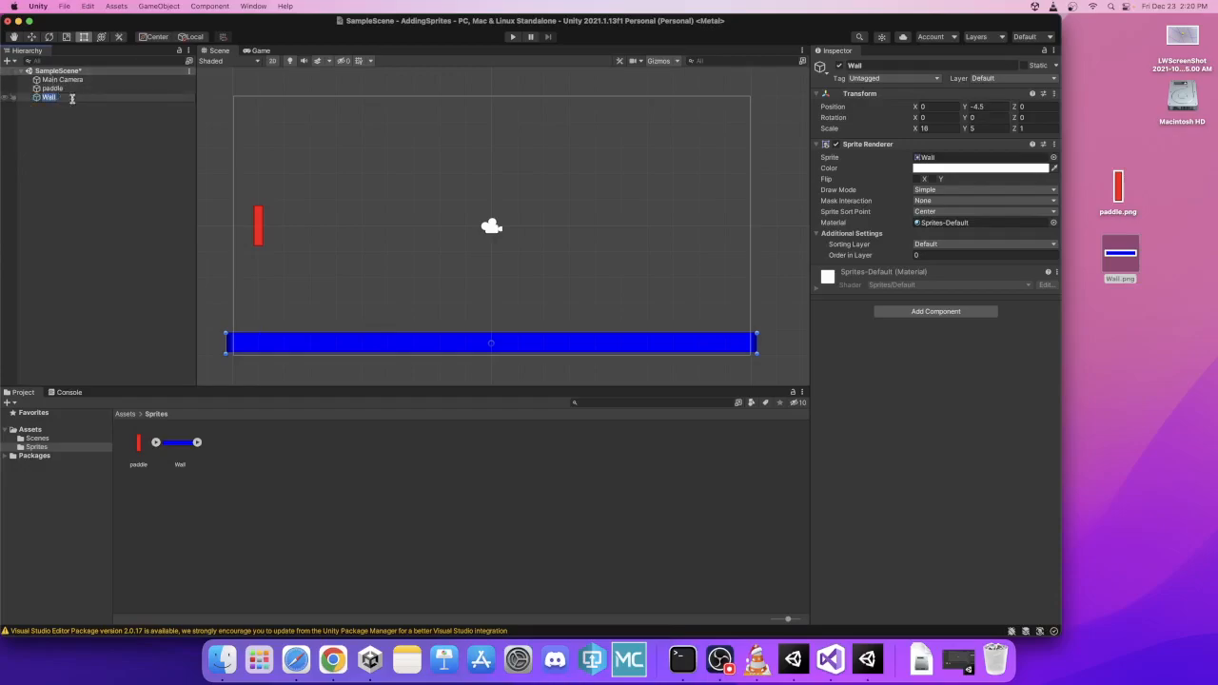
left_click(73, 105)
left_click(80, 99)
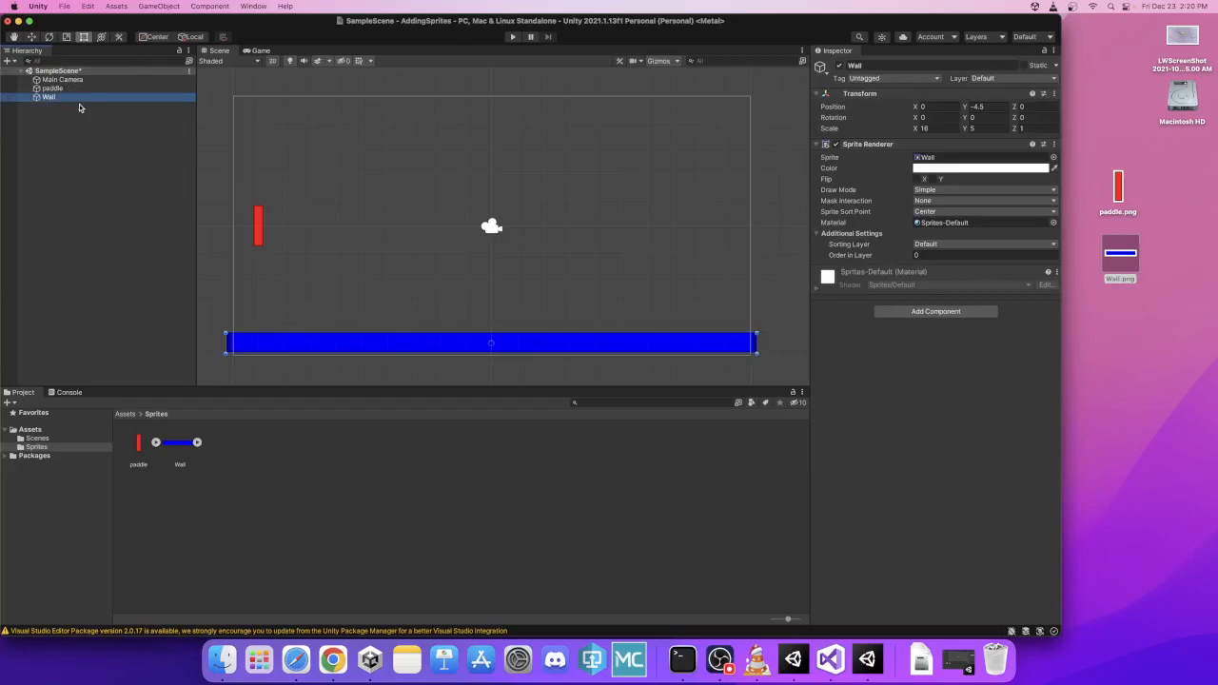
right_click(80, 99)
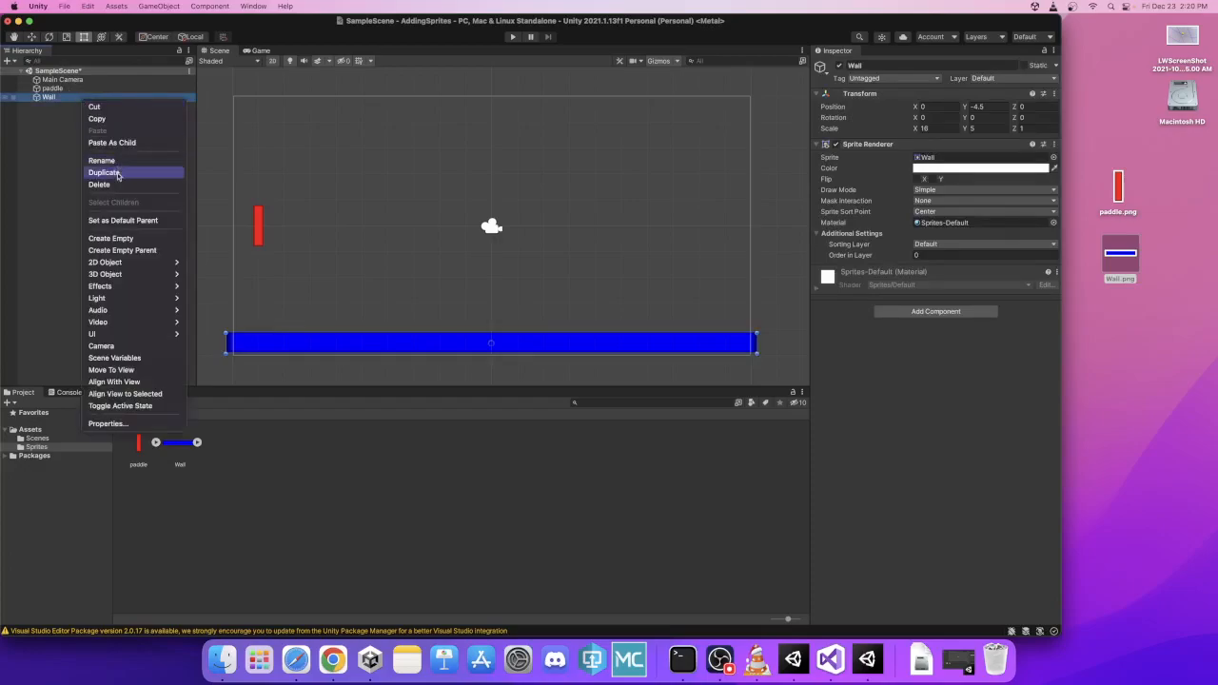
left_click(16, 133)
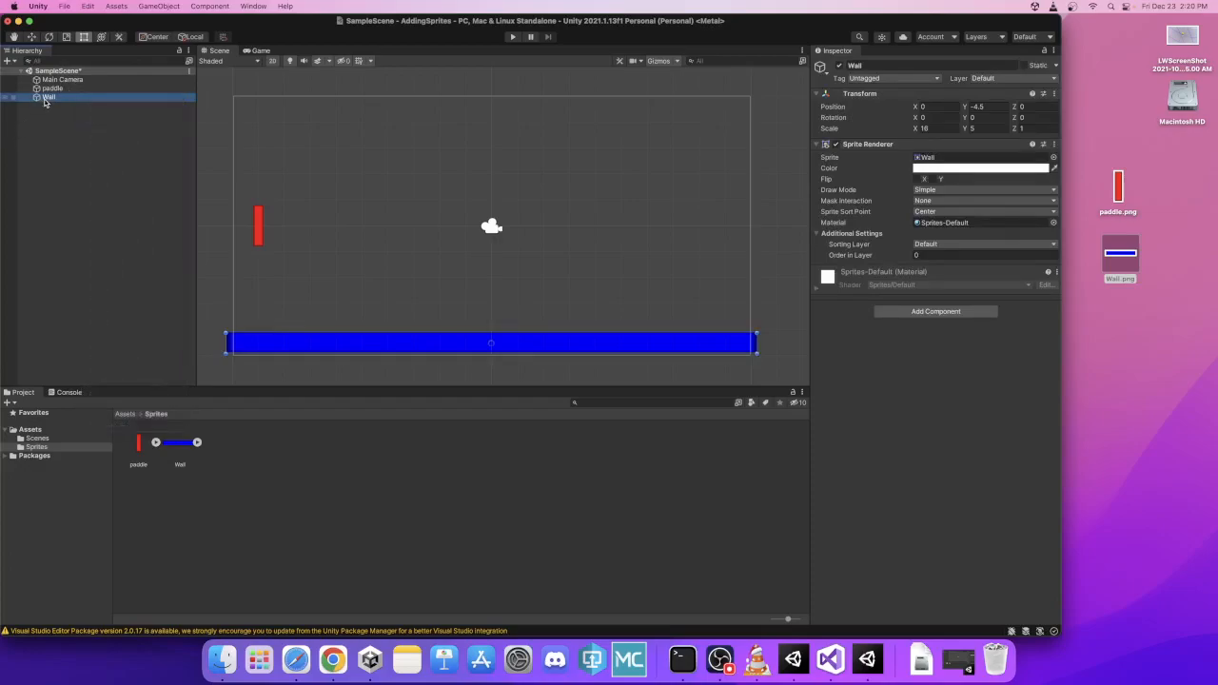
left_click(93, 5)
mouse_move(103, 5)
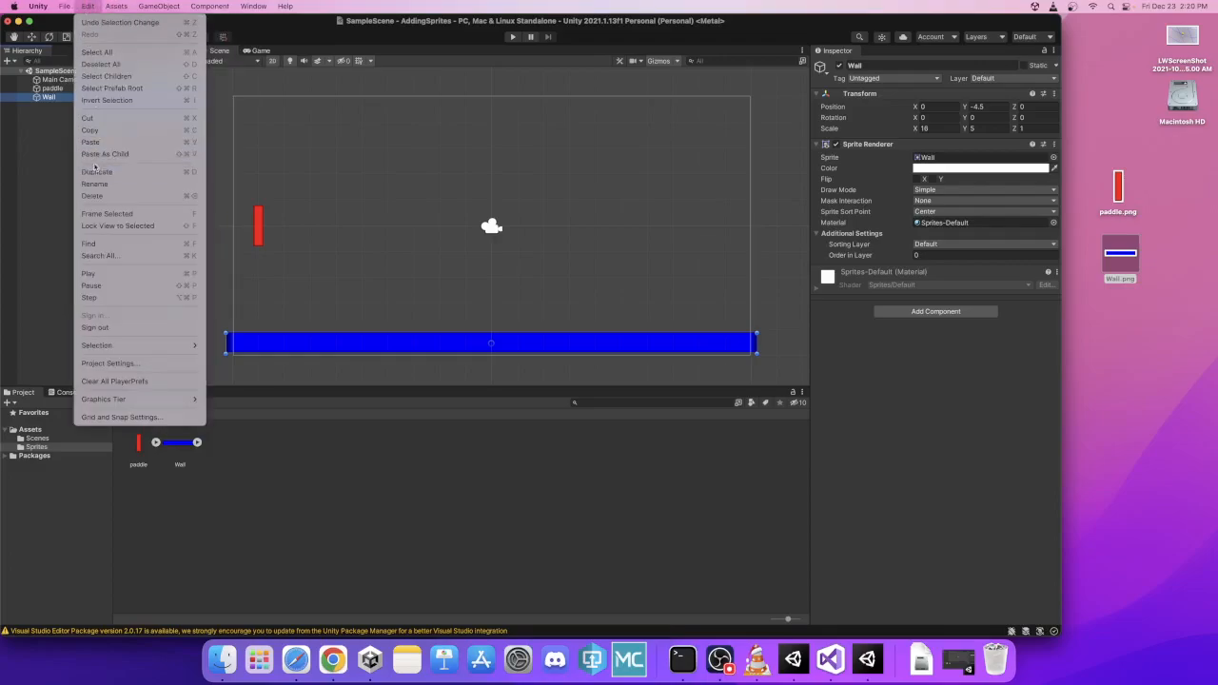
left_click(87, 5)
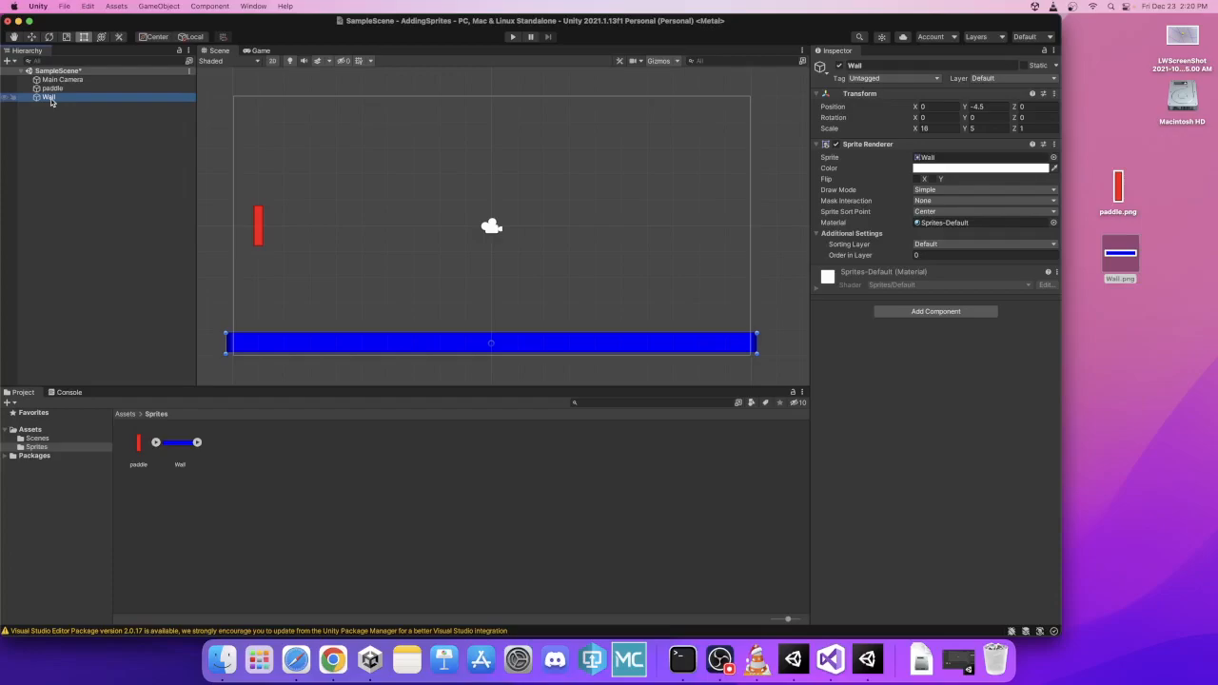
key("super+d")
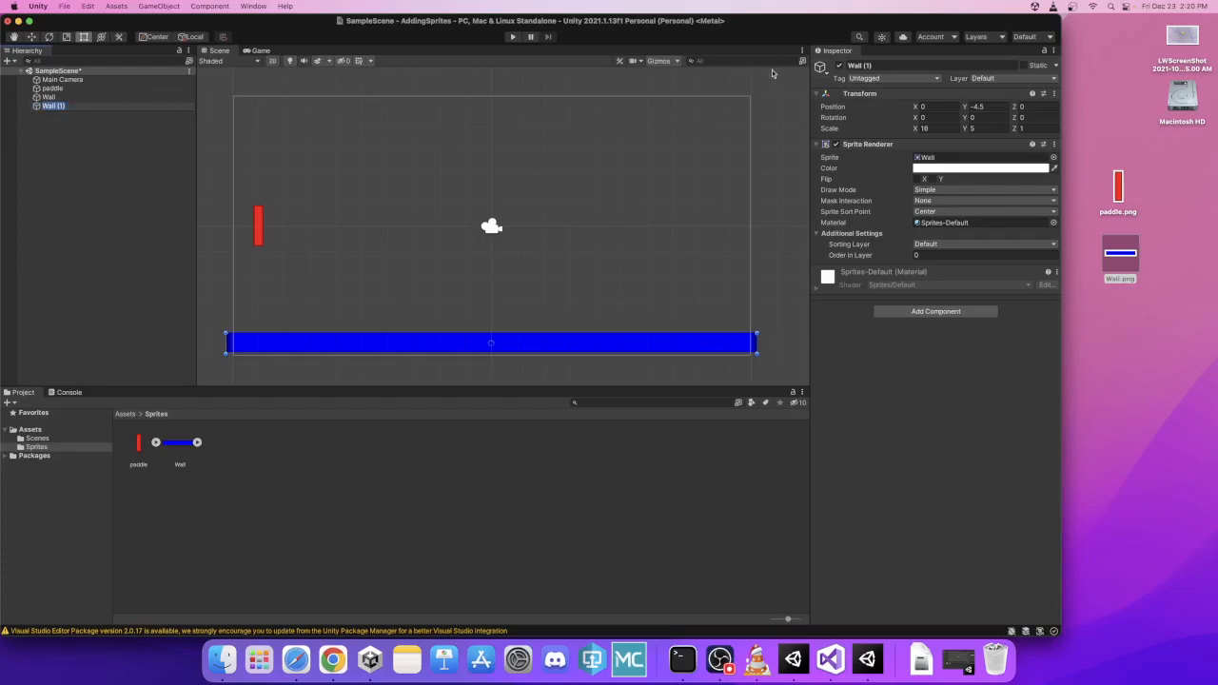
Move the duplicated wall to the upper edge of the camera frame by setting its Y position to 4.5.
left_click(997, 107)
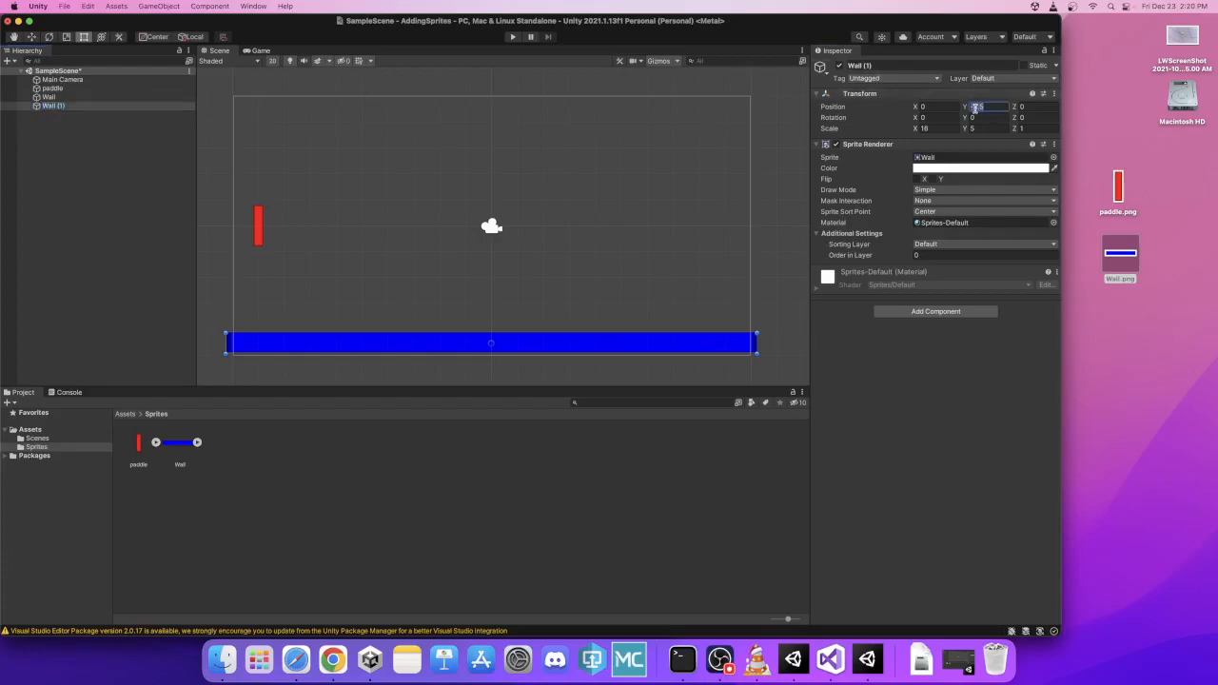
type("4.5")
key("Return")
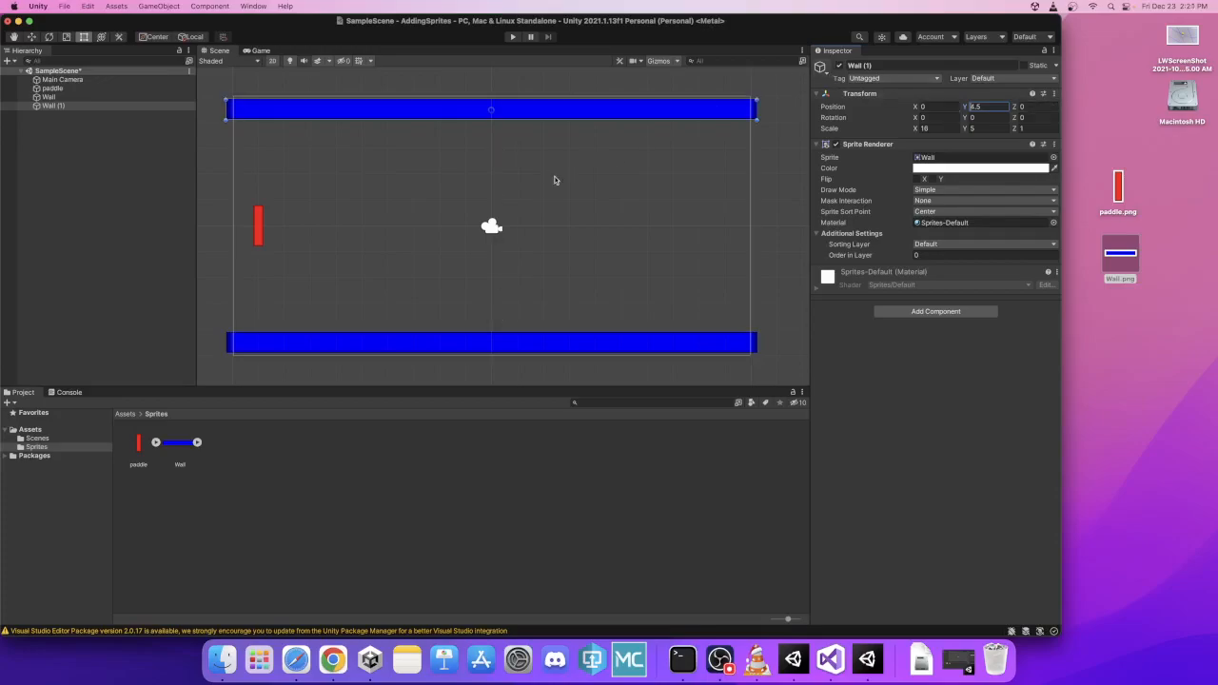
Compare the original wall and its duplicate by selecting each of them in turn.
left_click(61, 98)
left_click(61, 106)
left_click(61, 98)
left_click(60, 106)
left_click(62, 96)
left_click(60, 105)
left_click(60, 98)
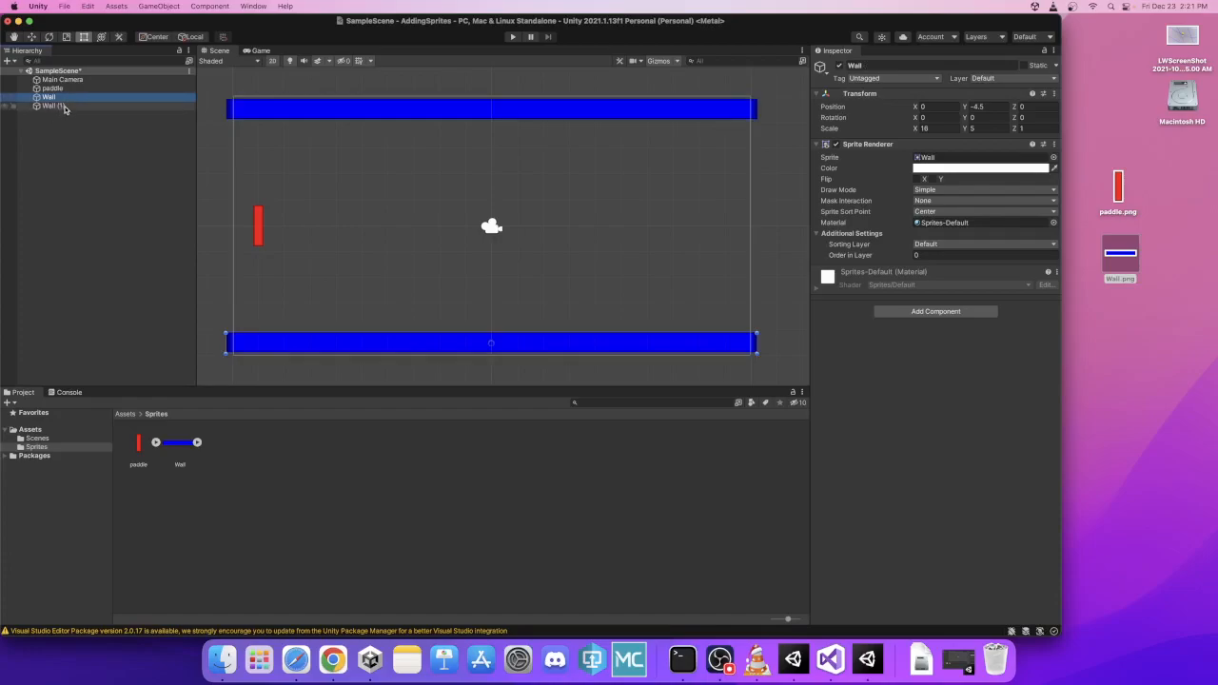
Rename the paddle object as LeftPaddle.
left_click(60, 90)
left_click(57, 89)
type("LeftPaddle")
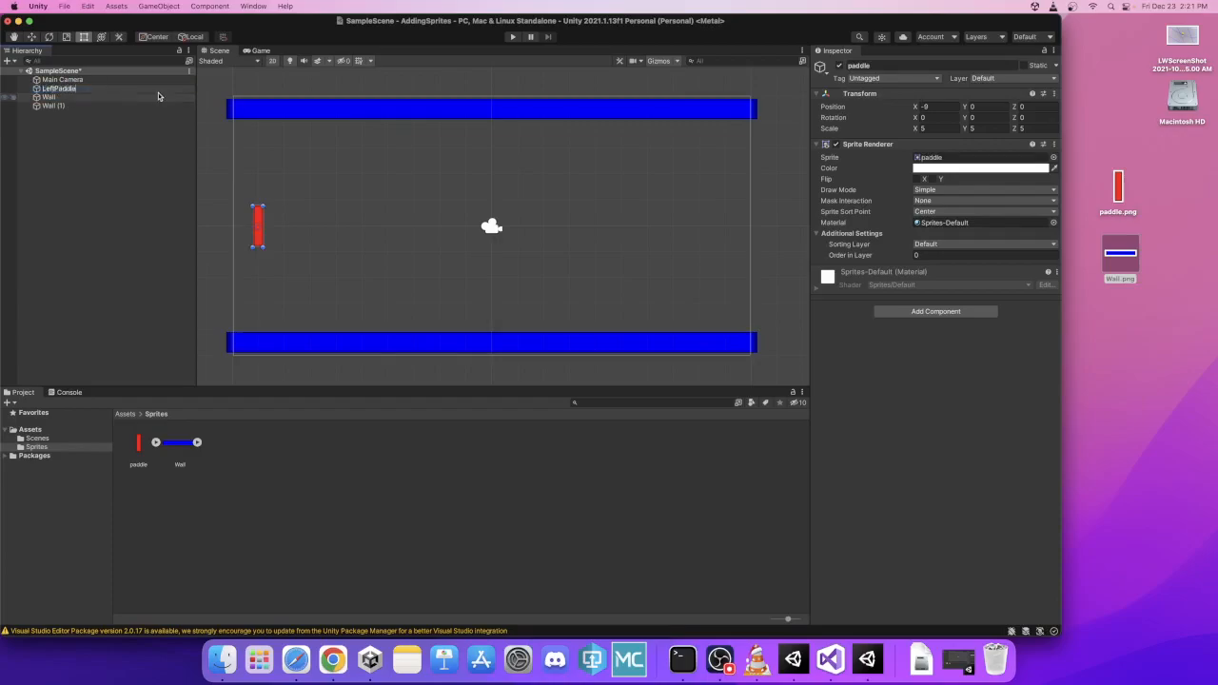
key("Return")
Rename the original Wall object as BottomWall.
left_click(158, 95)
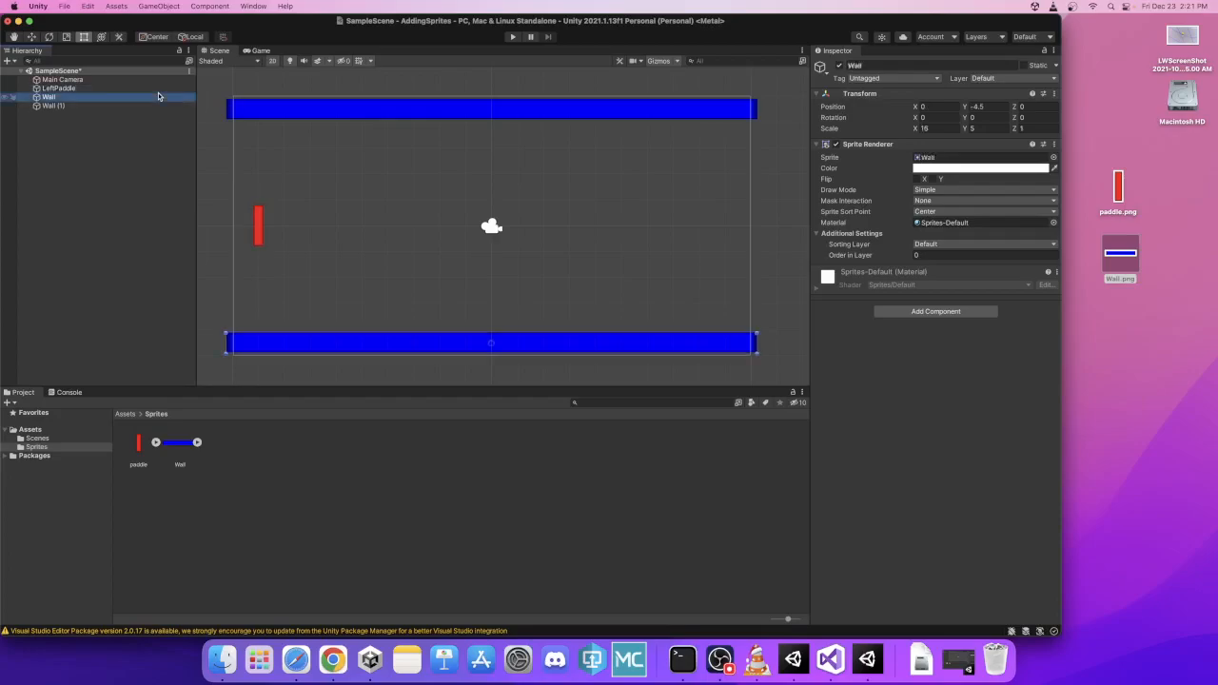
key("Return")
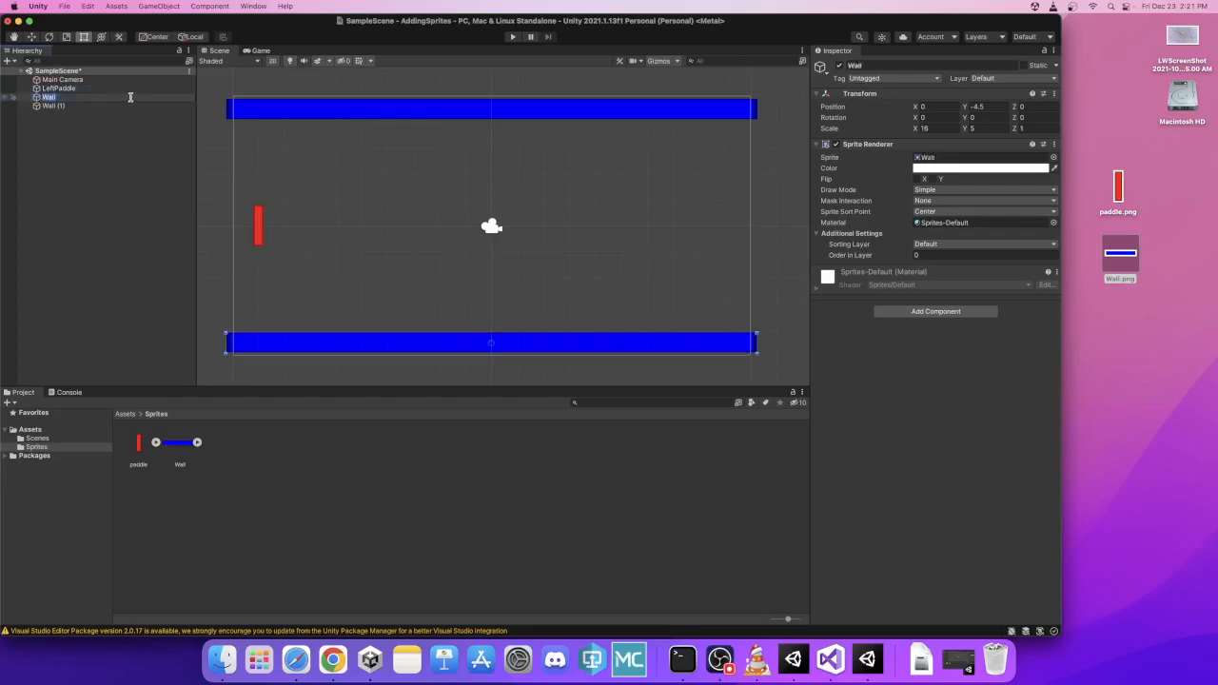
type("BottomWall")
key("Return")
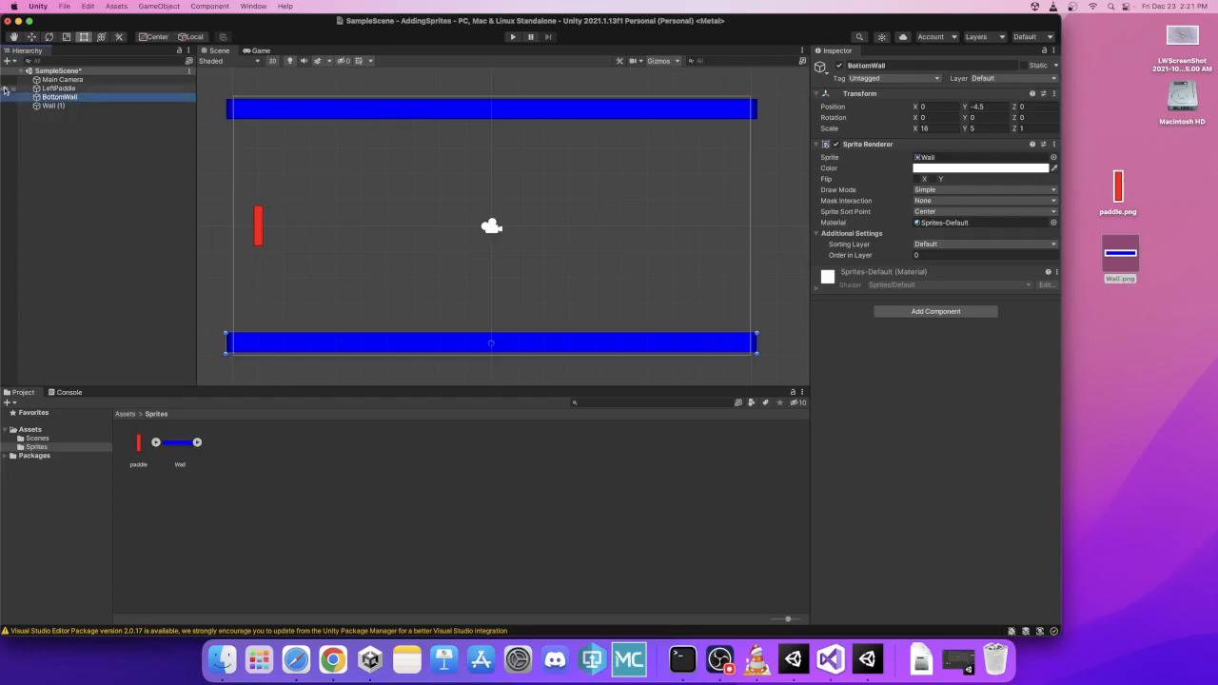
Rename the duplicated wall object as TopWall.
left_click(50, 107)
left_click(58, 107)
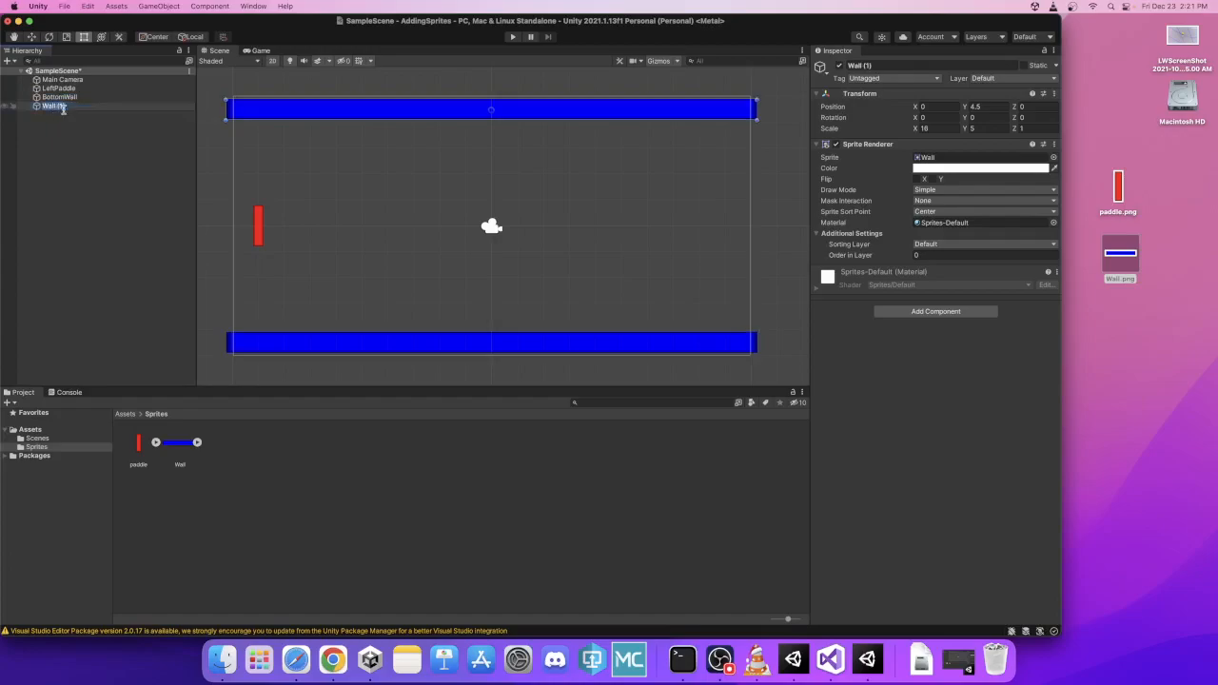
type("TopWall")
key("Return")
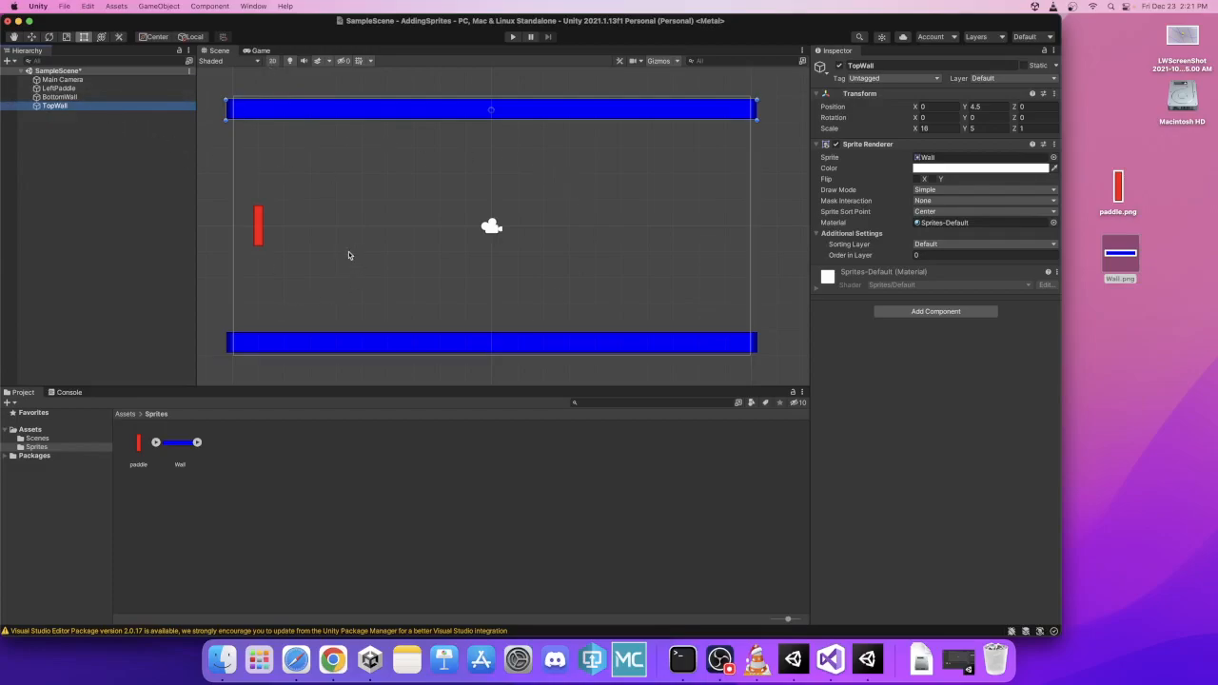
Add a Box Collider 2D component to LeftPaddle, BottomWall and TopWall together.
left_click(59, 87)
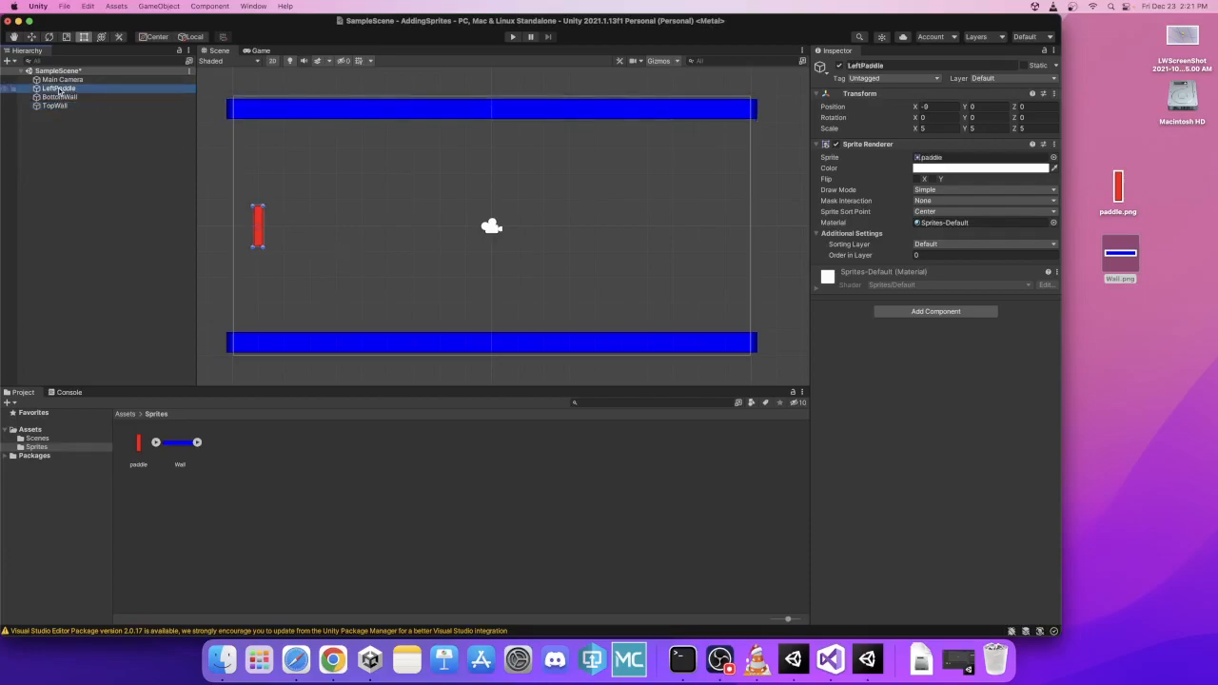
left_click(55, 106)
left_click(59, 96)
left_click(59, 88)
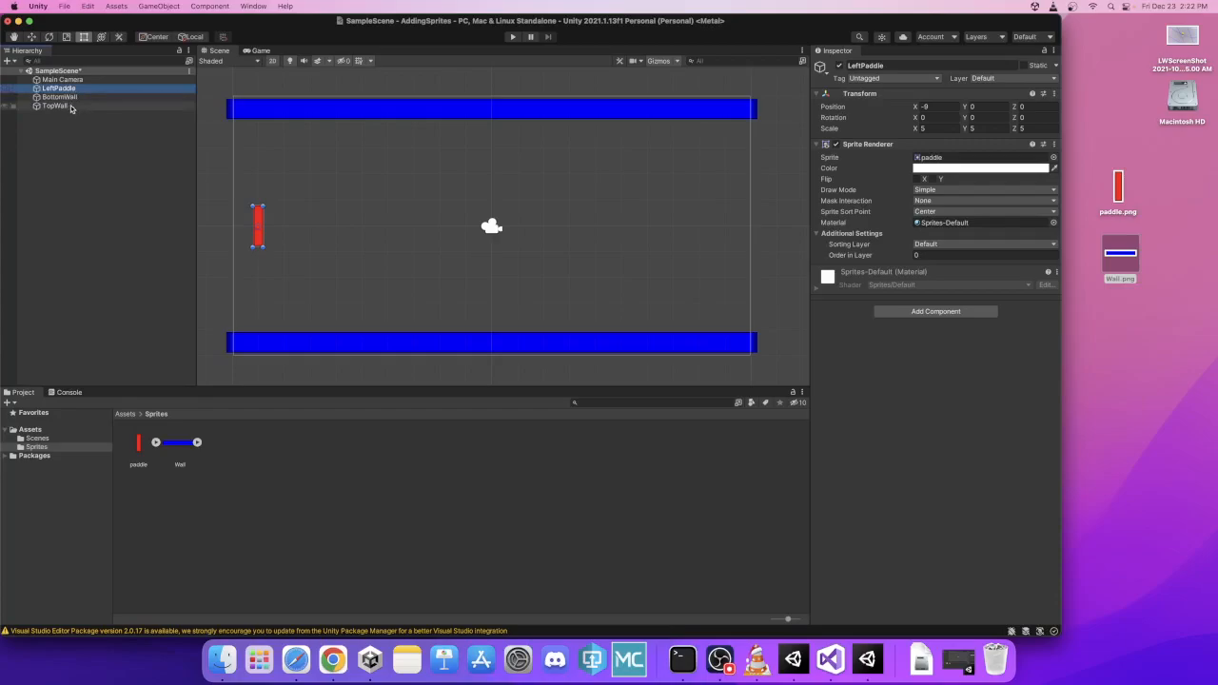
left_click(55, 105, "shift")
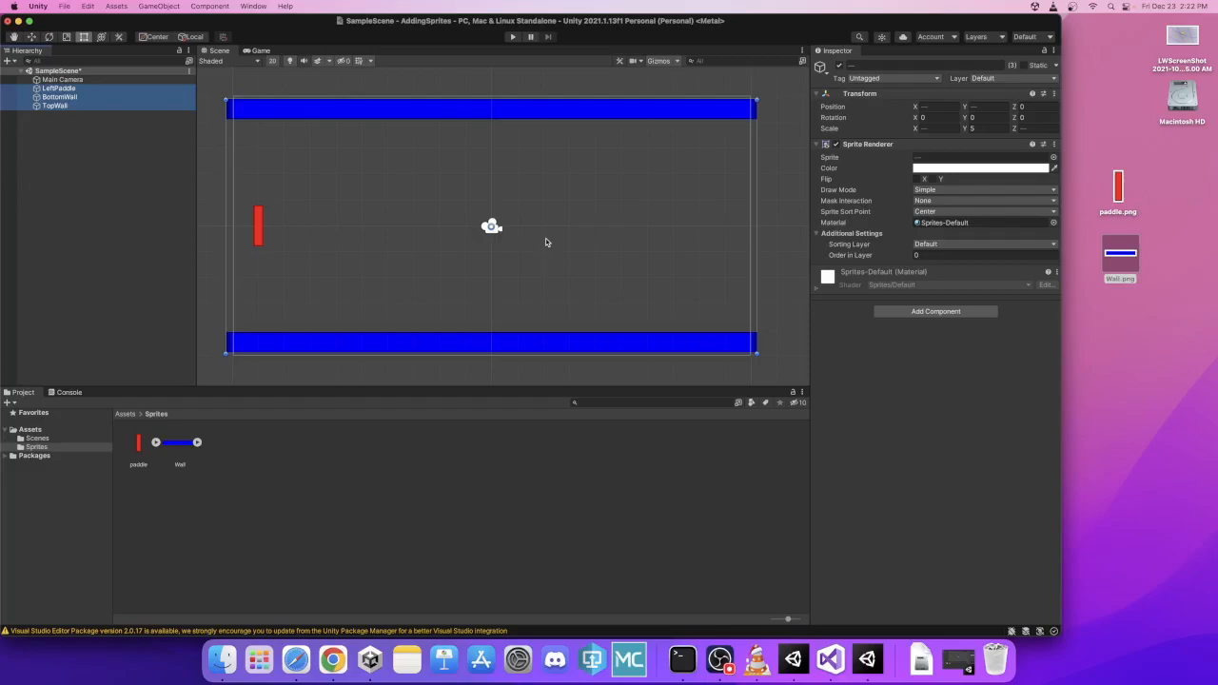
left_click(944, 317)
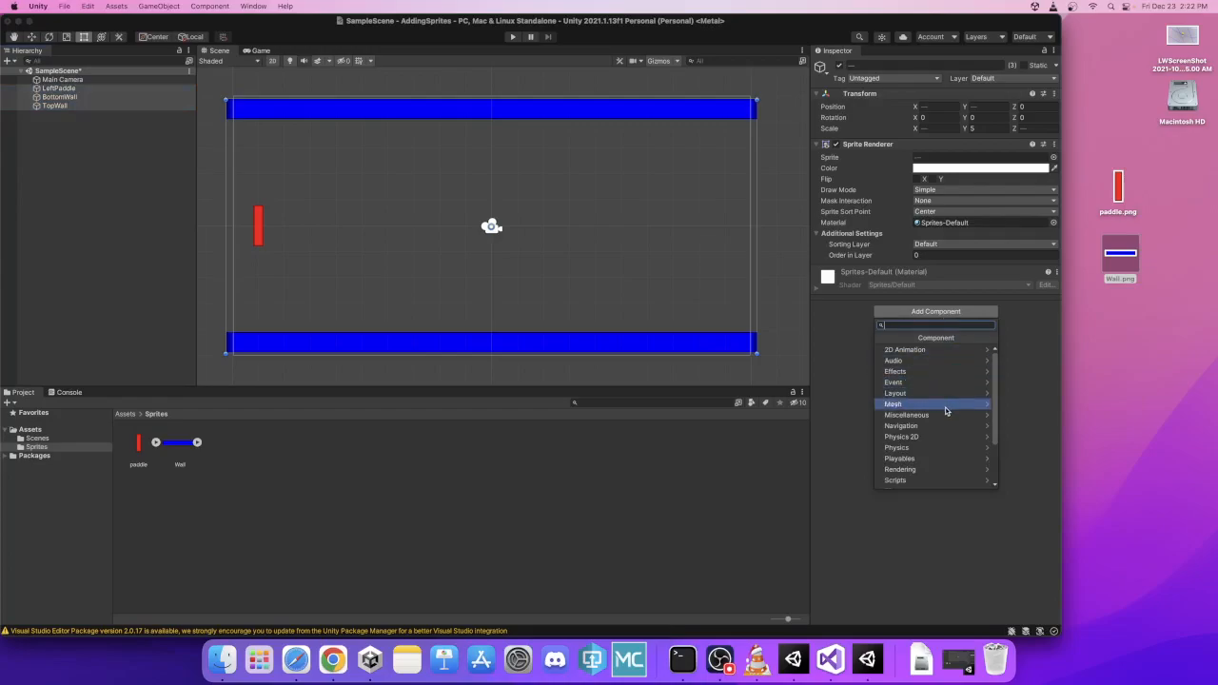
scroll(942, 423, "down", 3)
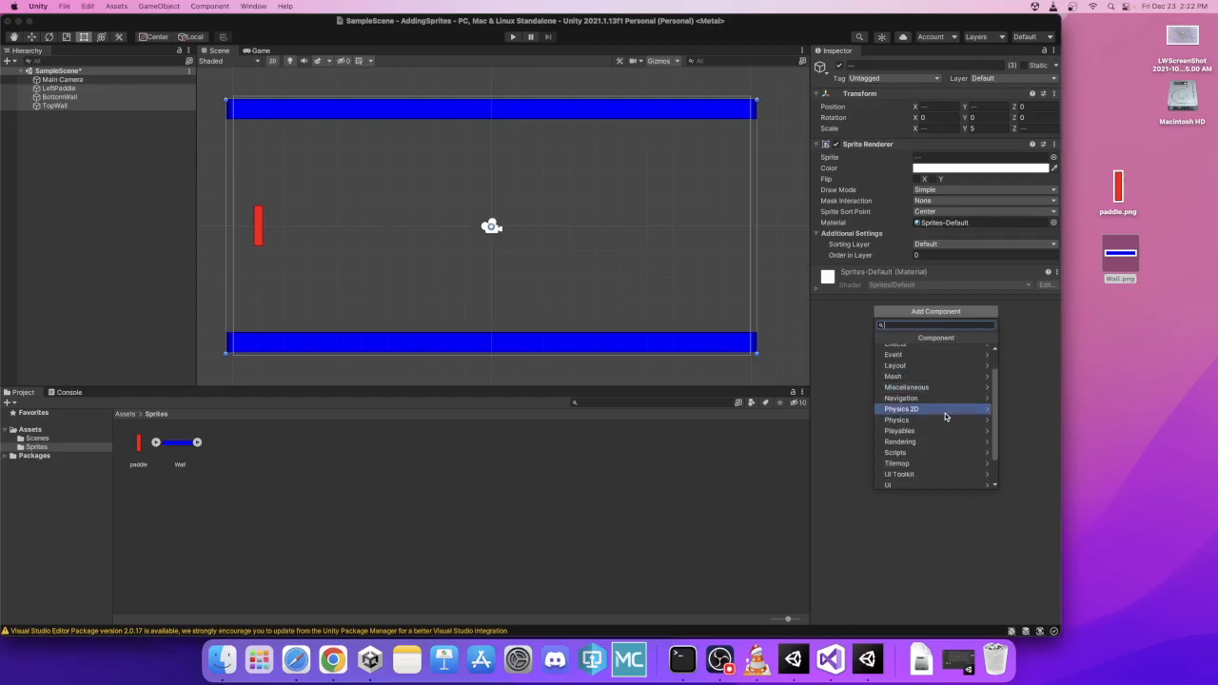
scroll(941, 430, "up", 3)
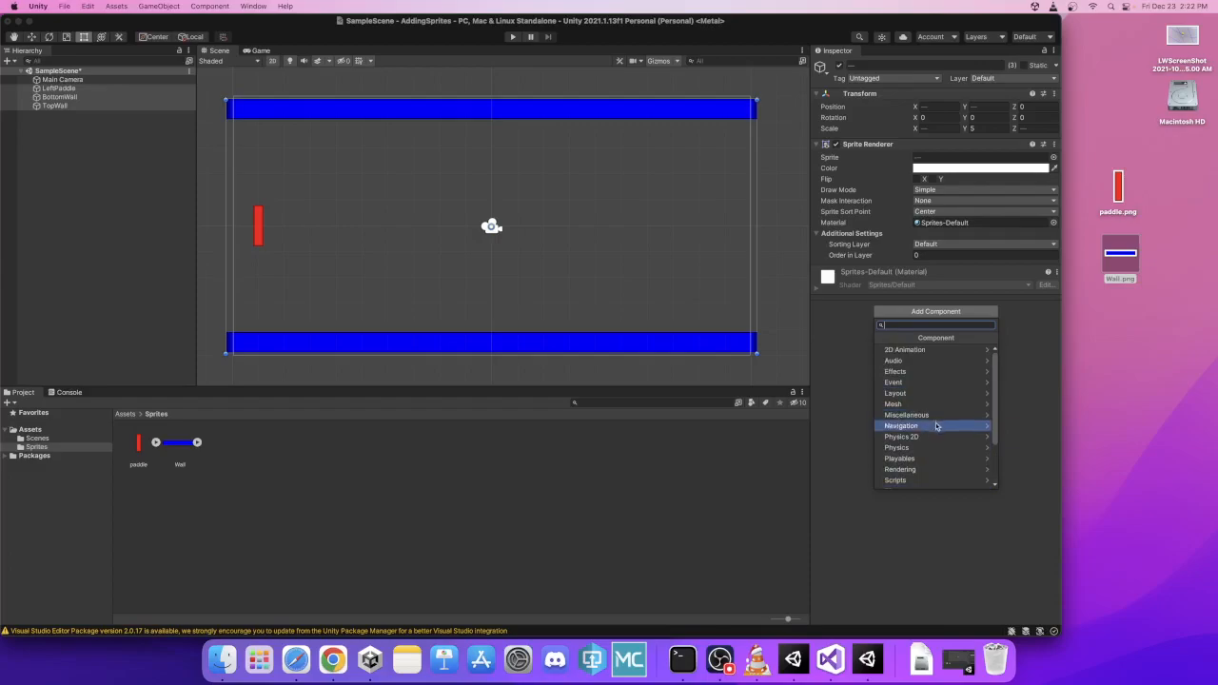
left_click(938, 438)
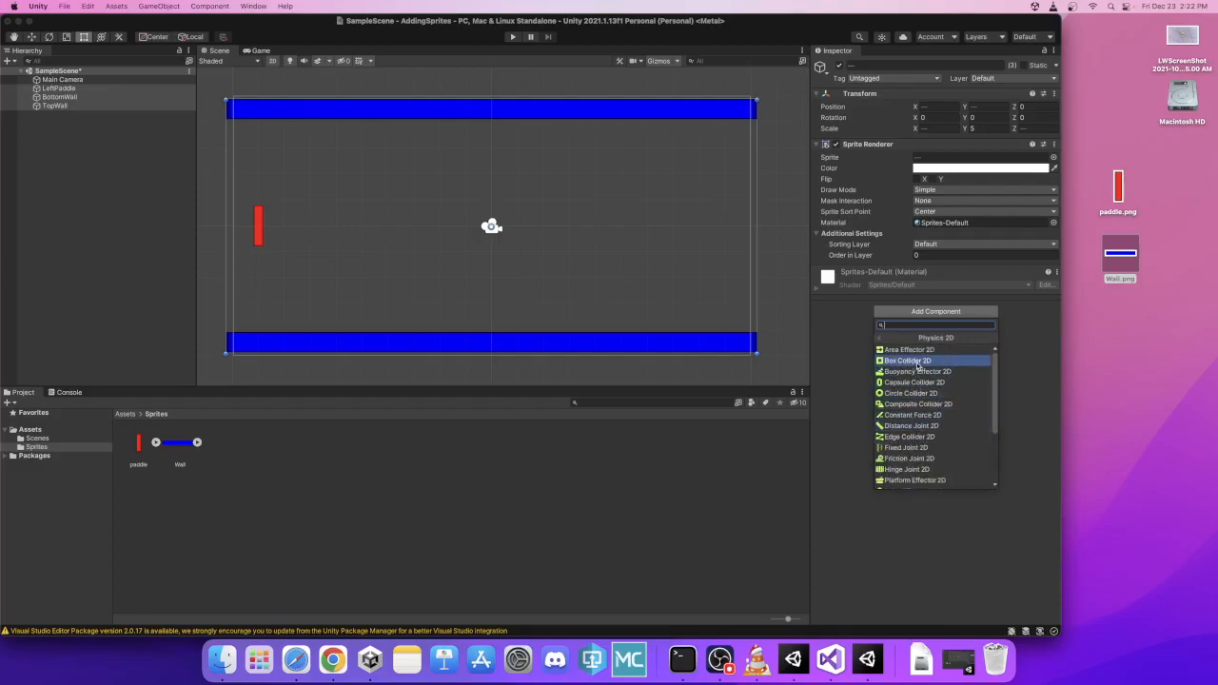
left_click(881, 338)
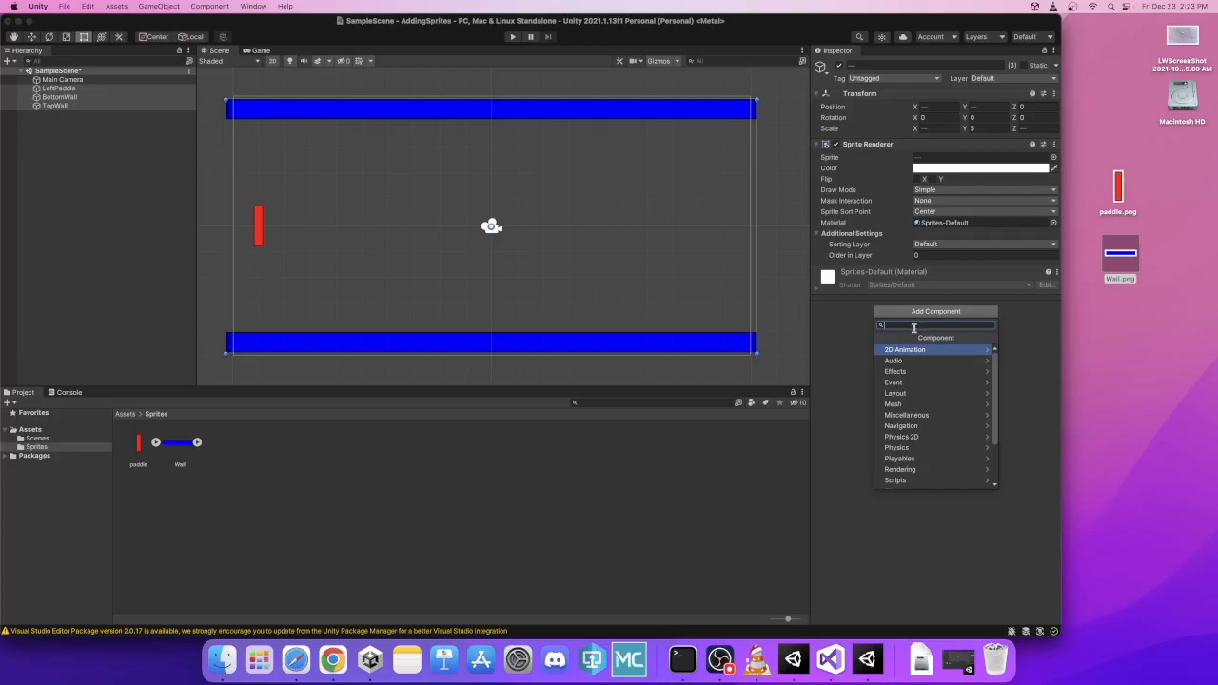
type("box")
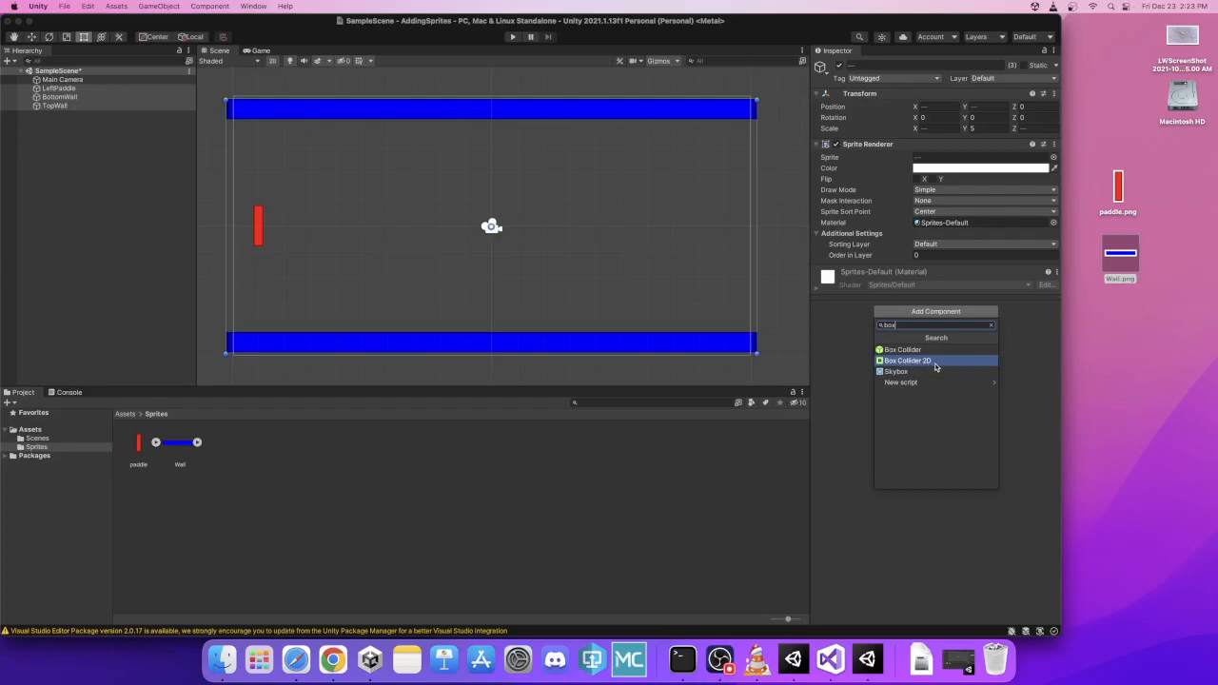
left_click(935, 363)
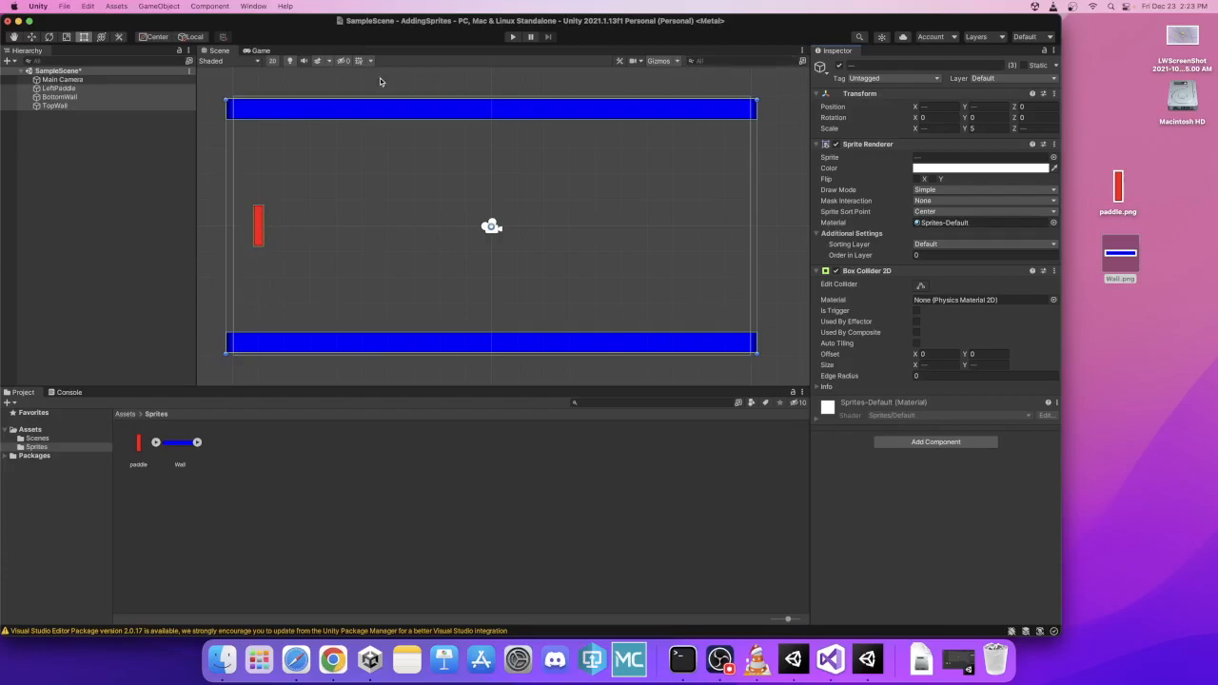
Inspect the Box Collider 2D settings of the paddle and both walls, and examine the collider outline around LeftPaddle up close.
left_click(107, 116)
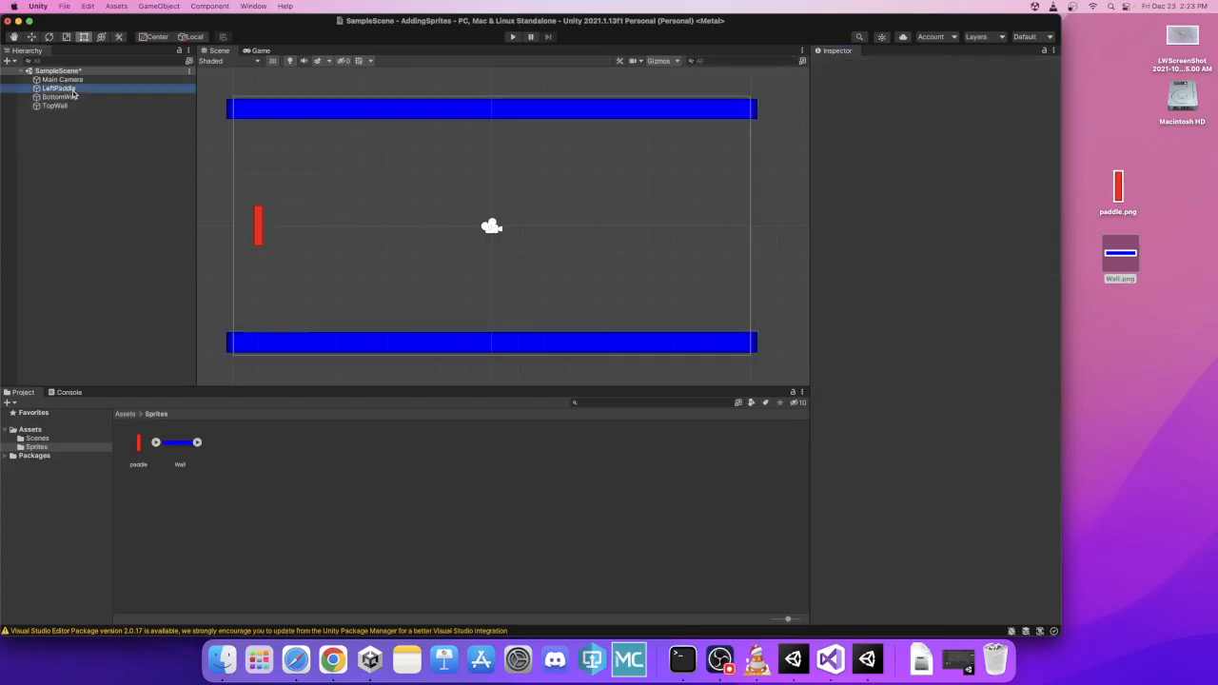
left_click(71, 89)
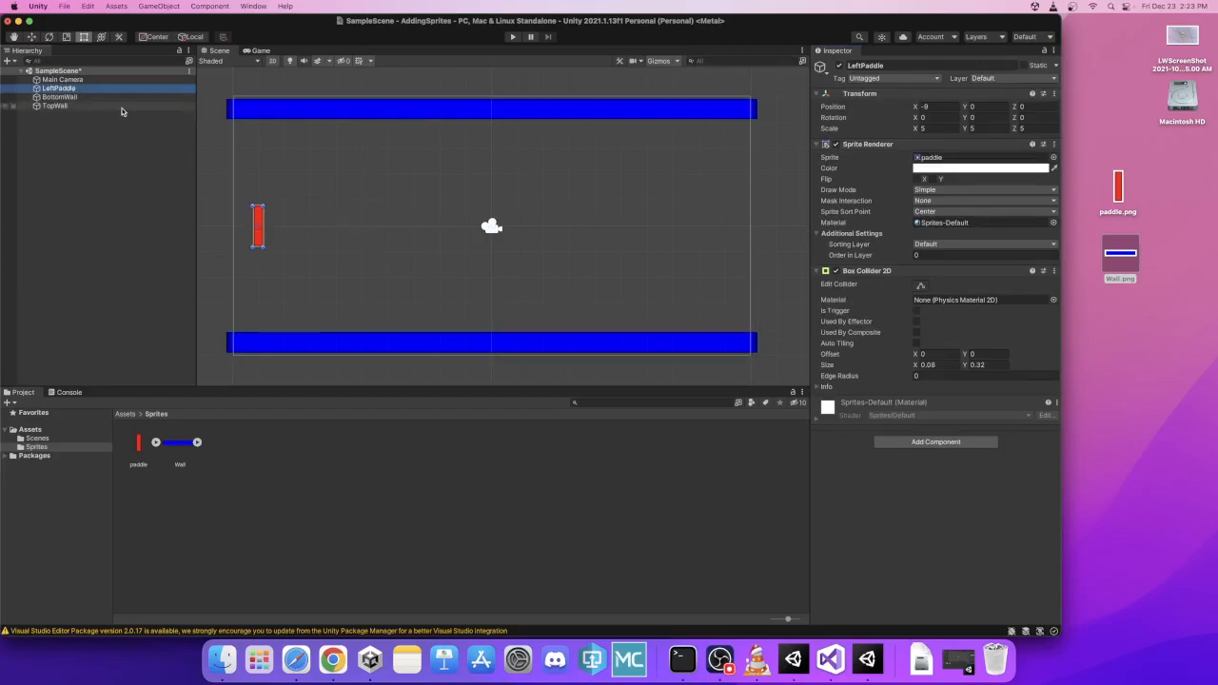
left_click(119, 99)
left_click(117, 106)
left_click(116, 96)
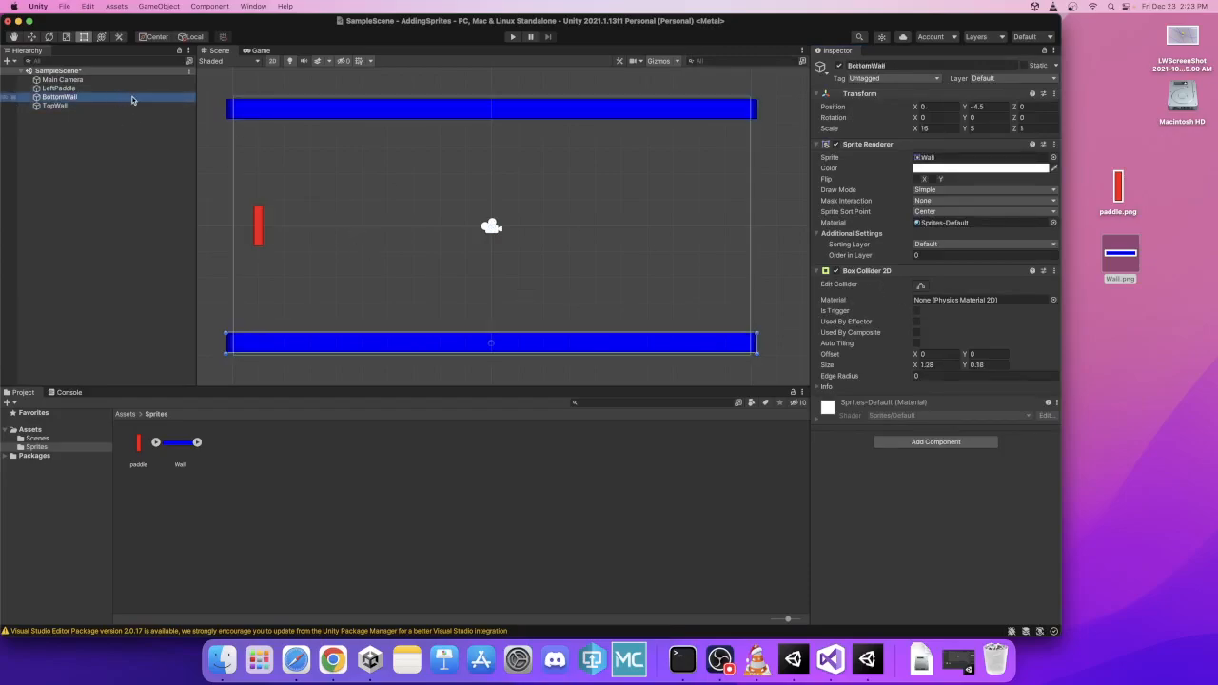
left_click(115, 88)
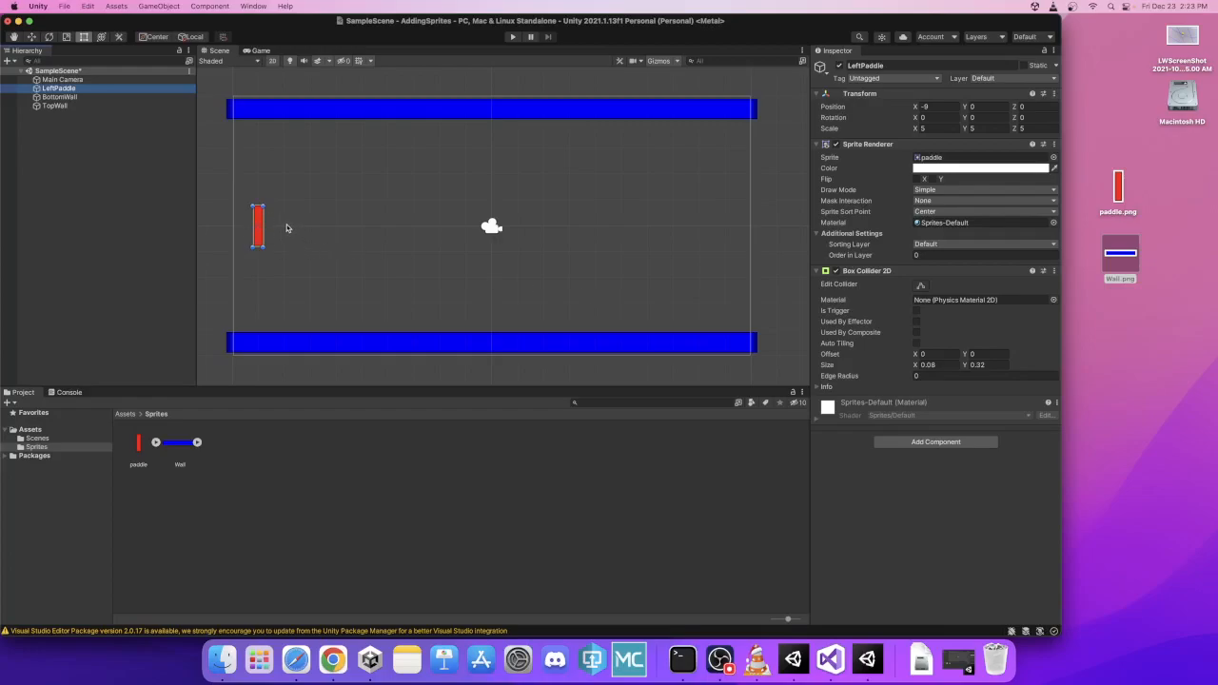
scroll(259, 229, "up", 5)
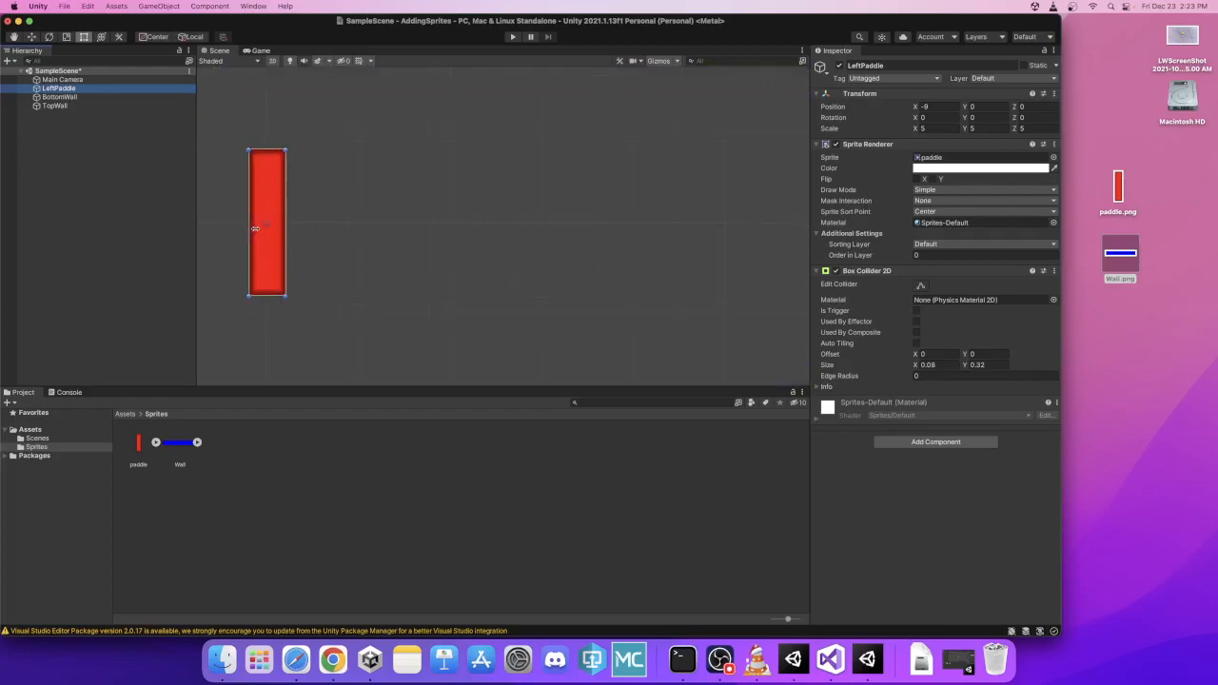
scroll(262, 228, "down", 3)
scroll(266, 234, "down", 5)
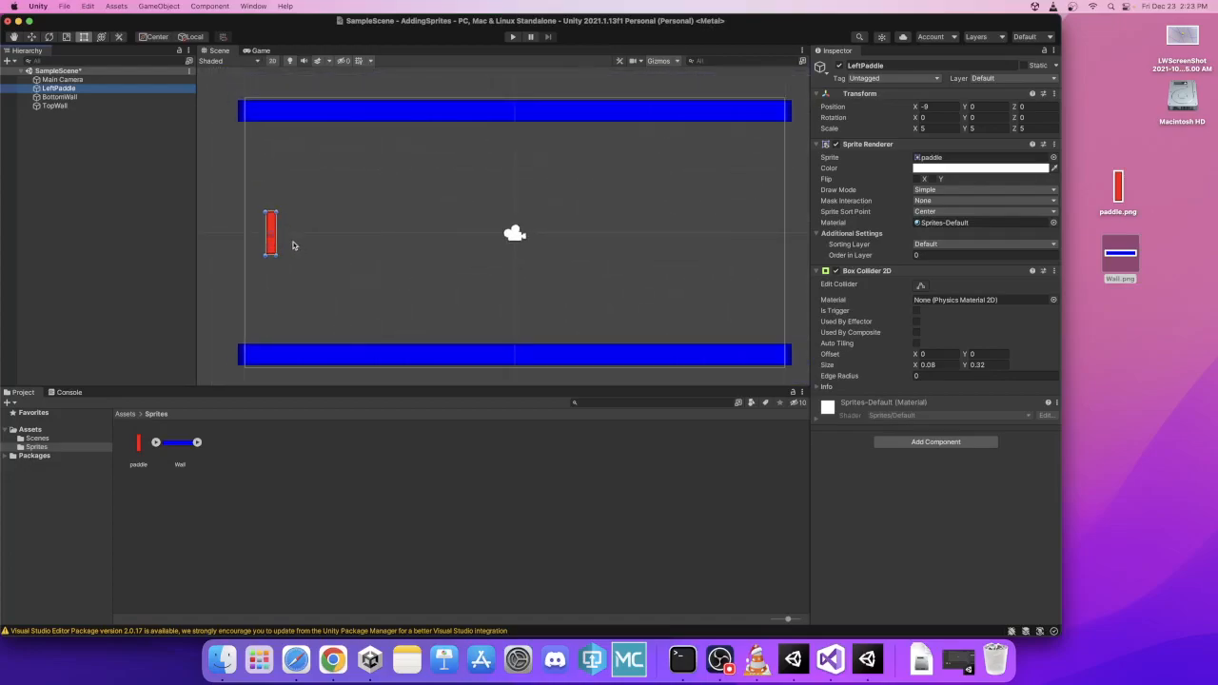